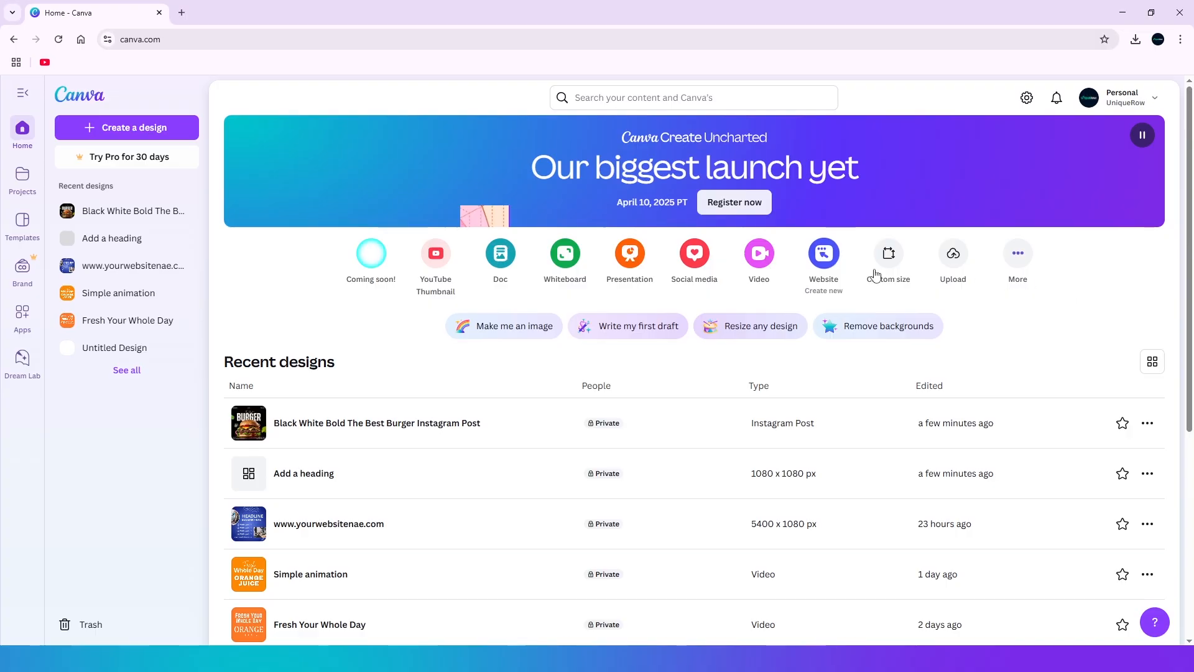
# Create a blank custom-size design of 1080 × 1080 px
pyautogui.click(889, 255)
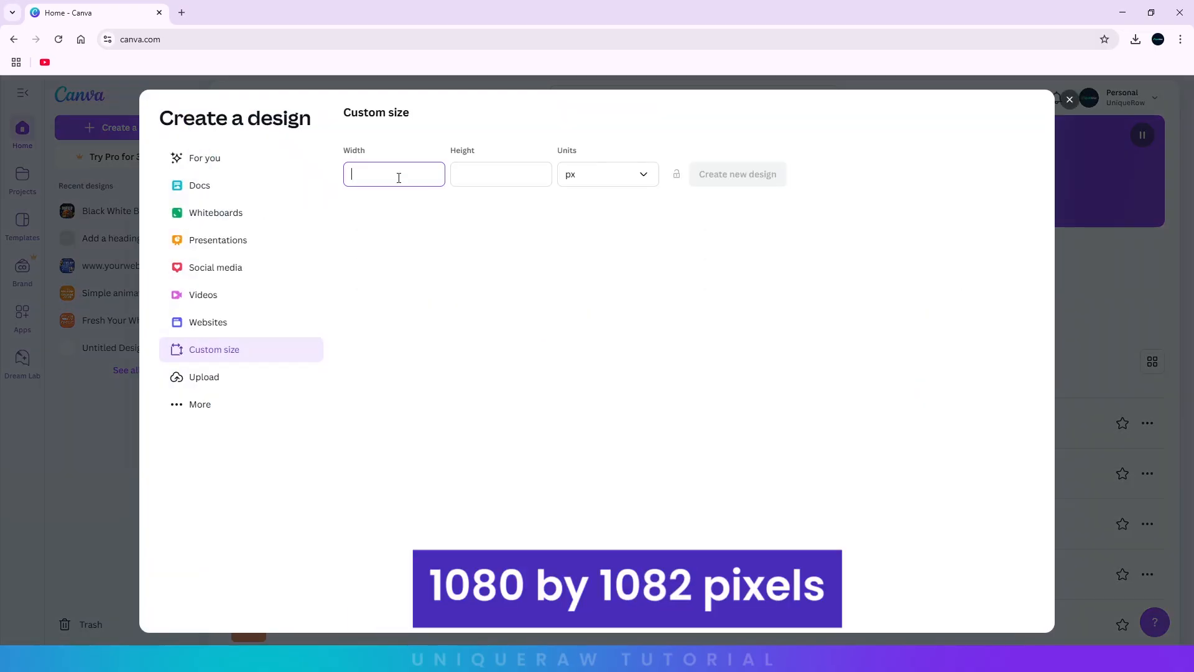
pyautogui.write('1080')
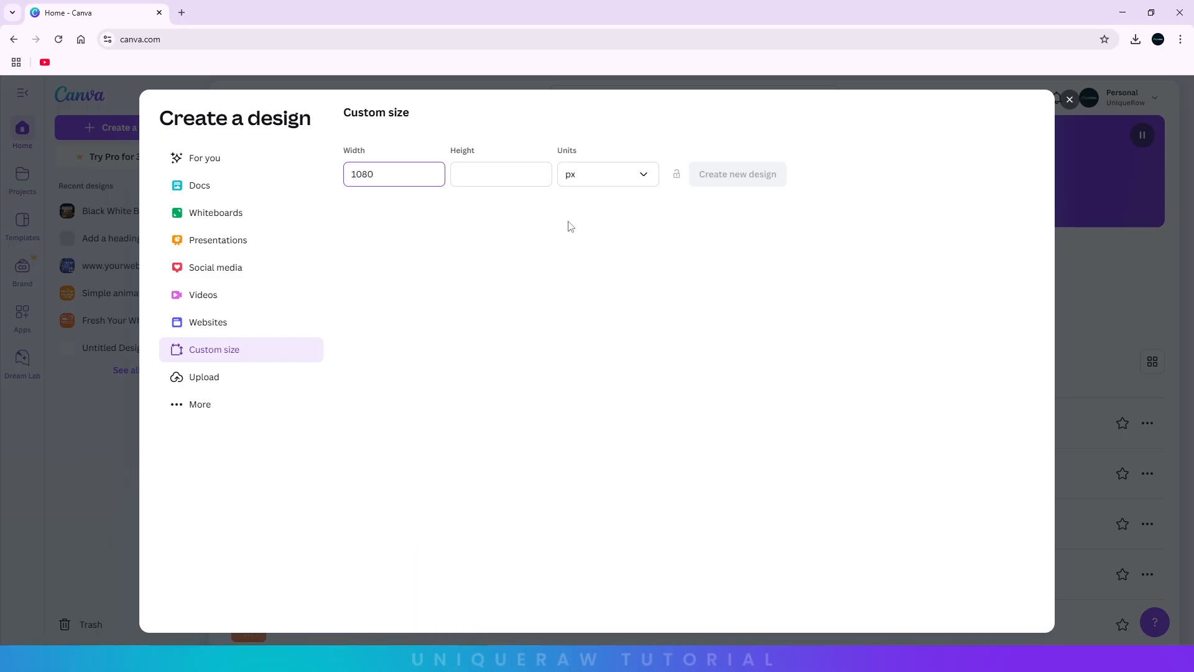
pyautogui.click(494, 177)
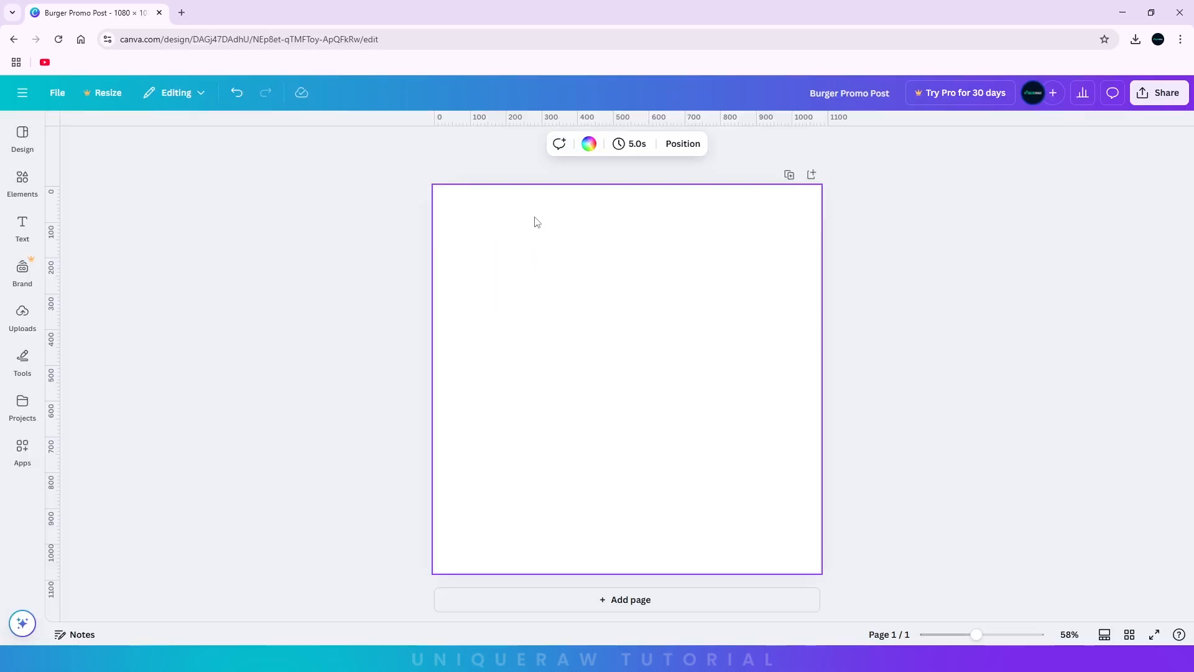
# Fill the page background with the default red-to-orange gradient
pyautogui.click(589, 143)
pyautogui.scroll(-1, 124, 498)
pyautogui.click(68, 559)
pyautogui.click(458, 238)
pyautogui.click(589, 144)
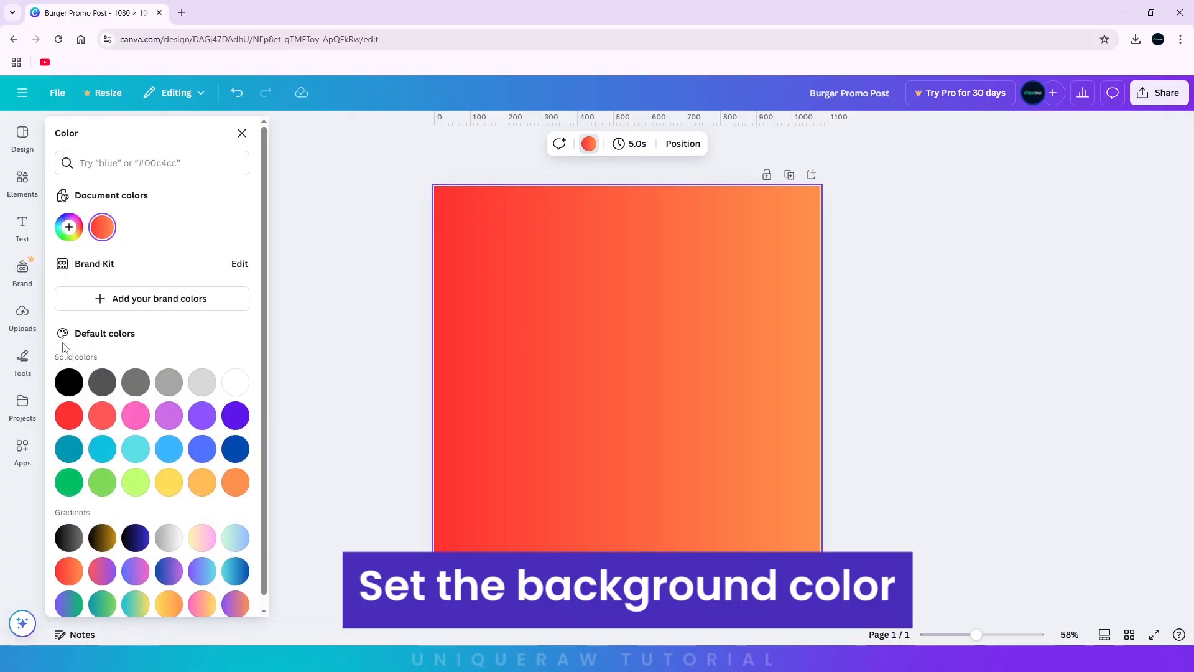
# Reverse the order of the background gradient's two colors and switch its style to circular
pyautogui.click(102, 226)
pyautogui.moveTo(81, 320); pyautogui.dragTo(116, 322)
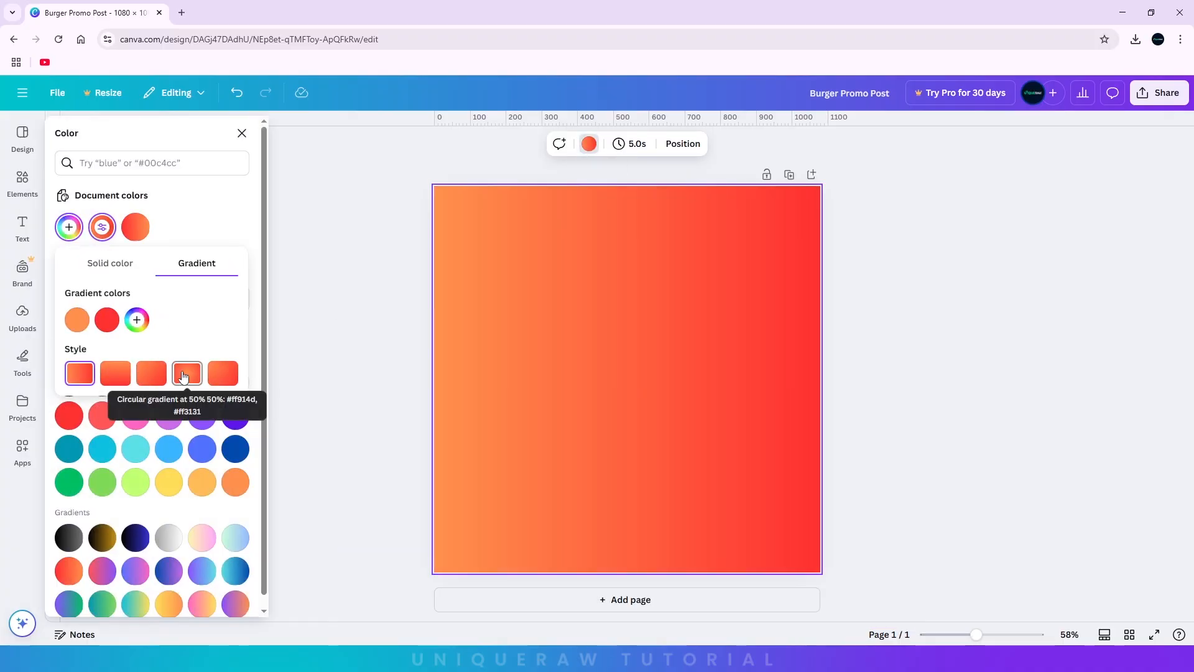
pyautogui.click(185, 374)
# Set the circular background gradient's center color to bright red and its outer color to dark red #540000
pyautogui.click(107, 320)
pyautogui.moveTo(244, 348); pyautogui.dragTo(285, 377)
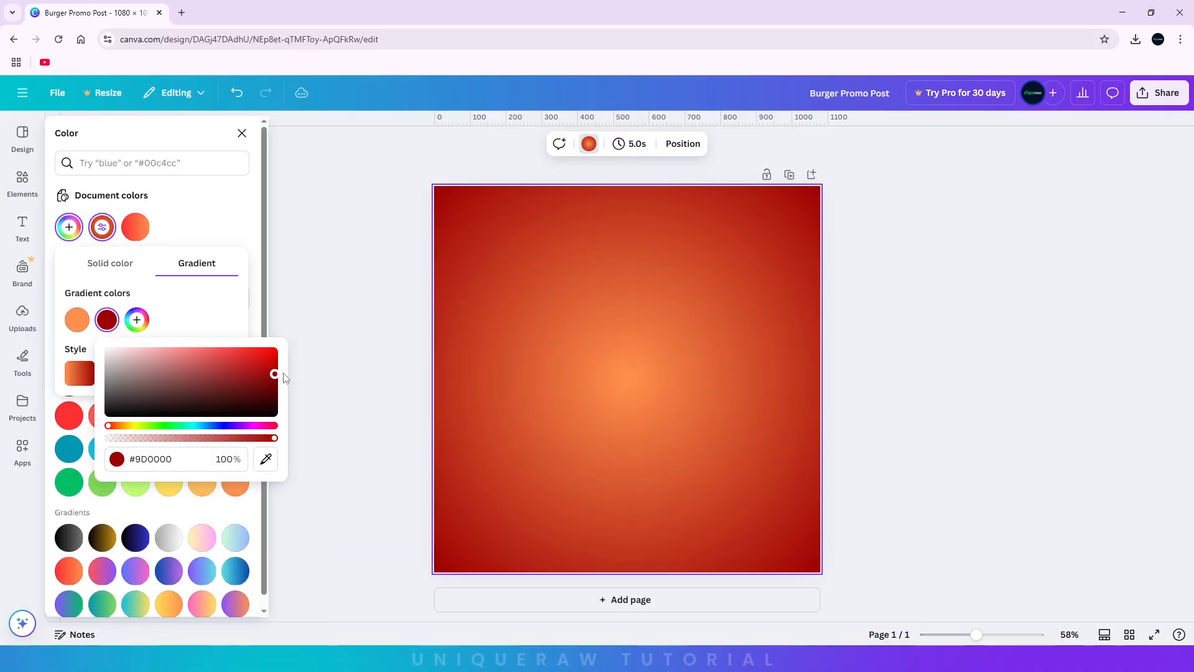
pyautogui.click(82, 323)
pyautogui.moveTo(89, 425); pyautogui.dragTo(76, 426)
pyautogui.moveTo(238, 352); pyautogui.dragTo(274, 377)
pyautogui.click(111, 325)
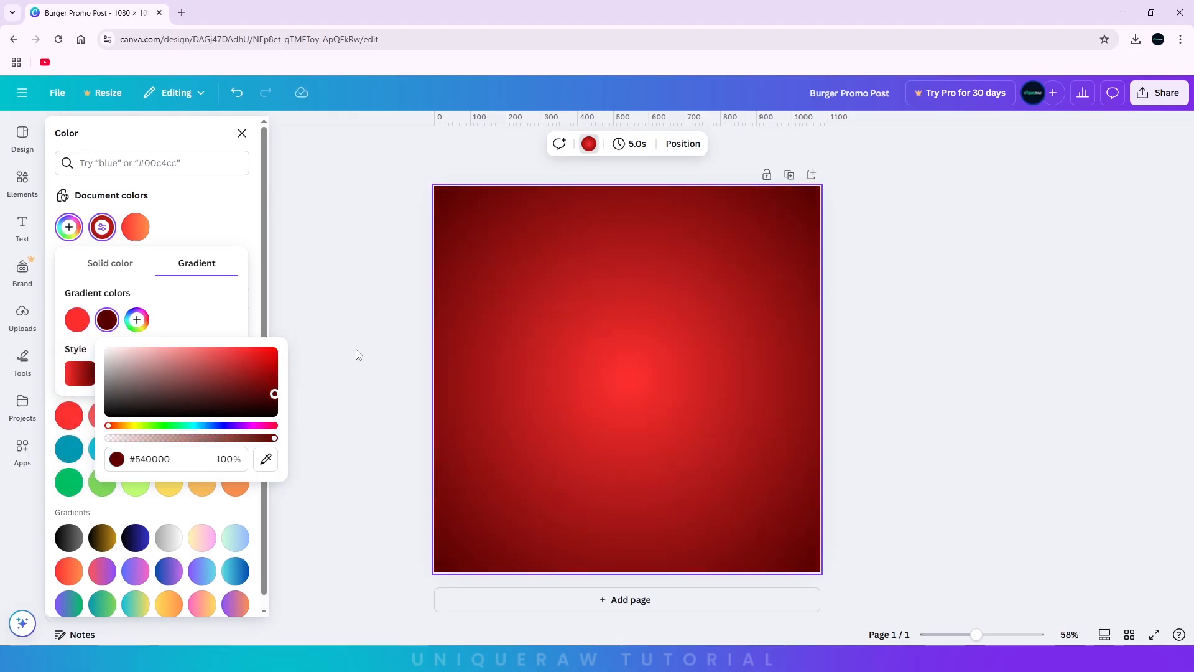
pyautogui.click(355, 352)
# Cover the whole page with the uploaded dark wood image and set its transparency to 14
pyautogui.click(31, 325)
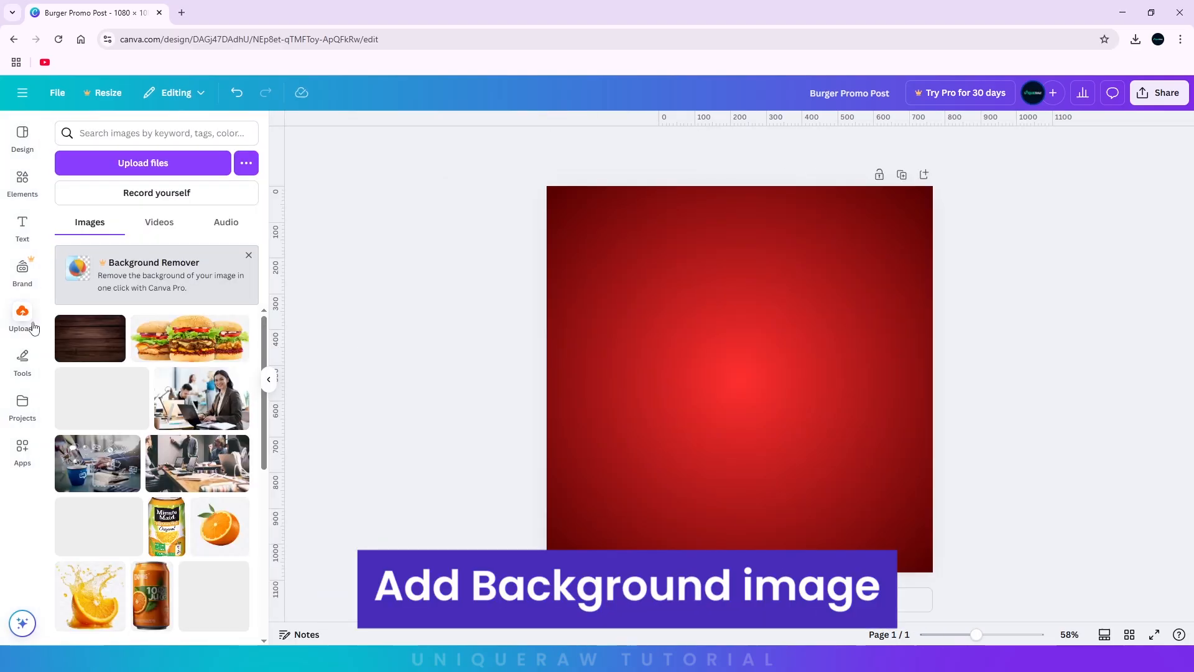
pyautogui.click(88, 341)
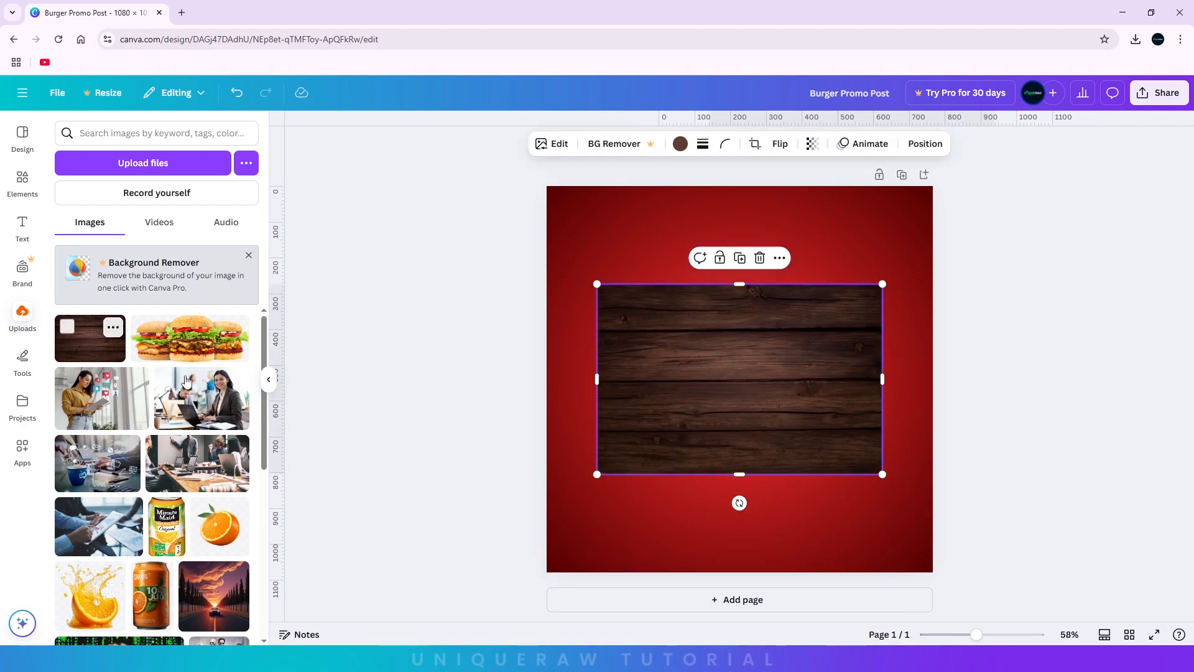
pyautogui.click(468, 380)
pyautogui.click(808, 414)
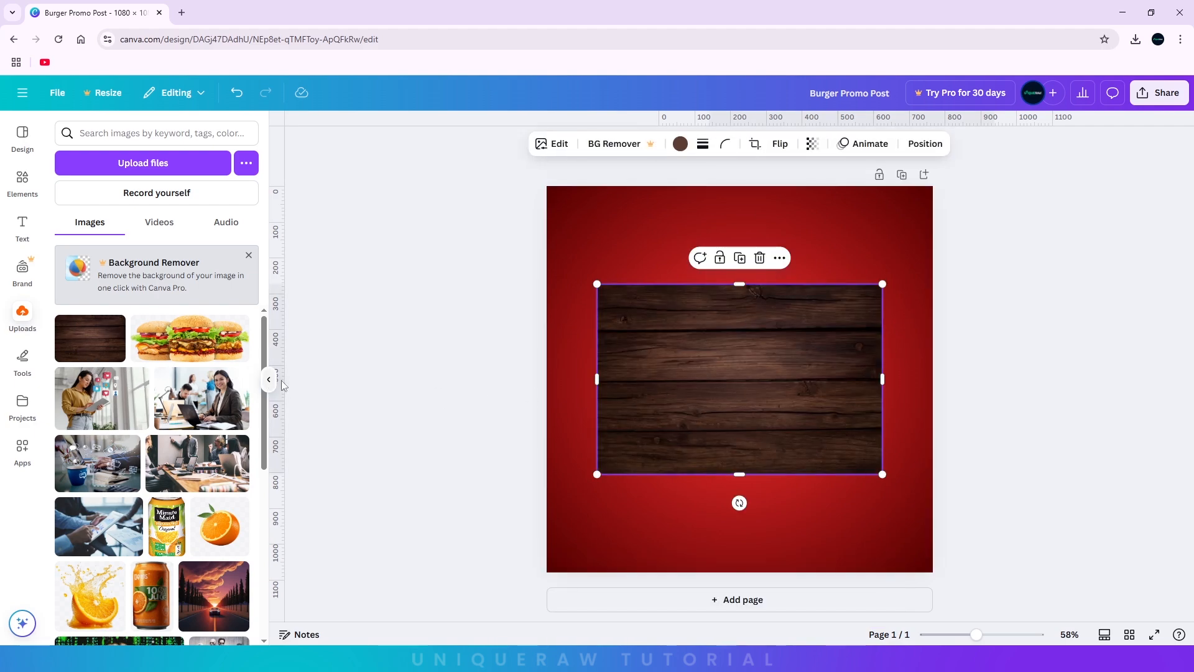
pyautogui.click(271, 379)
pyautogui.moveTo(770, 474); pyautogui.dragTo(930, 570)
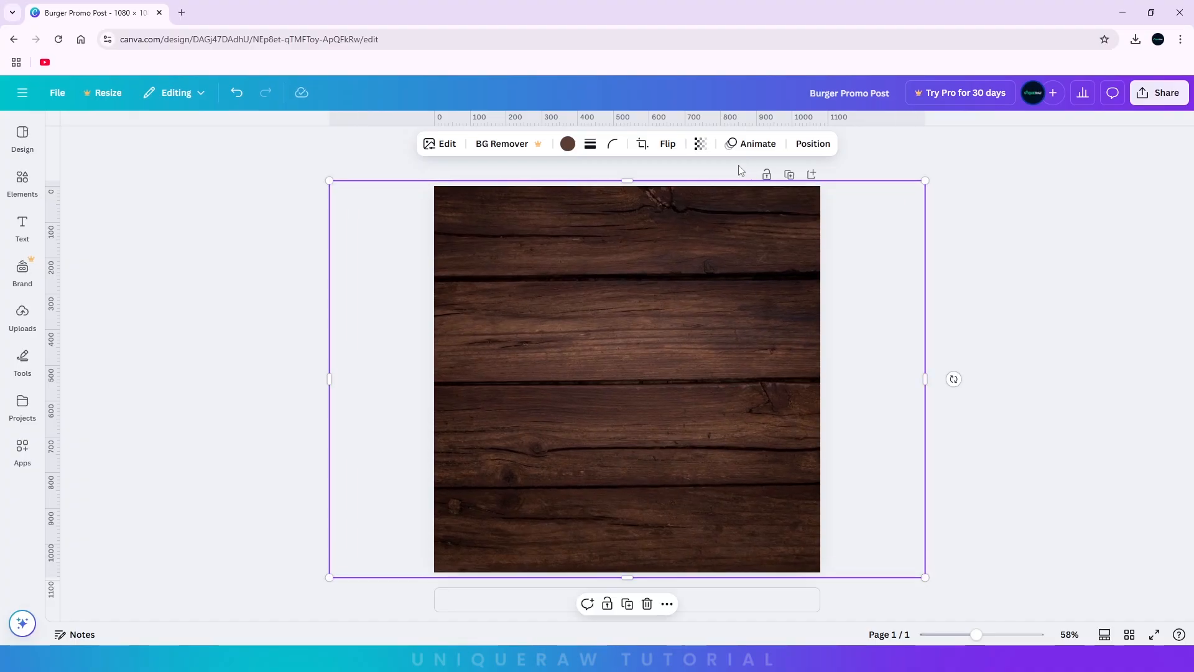
pyautogui.click(701, 144)
pyautogui.moveTo(720, 197); pyautogui.dragTo(651, 212)
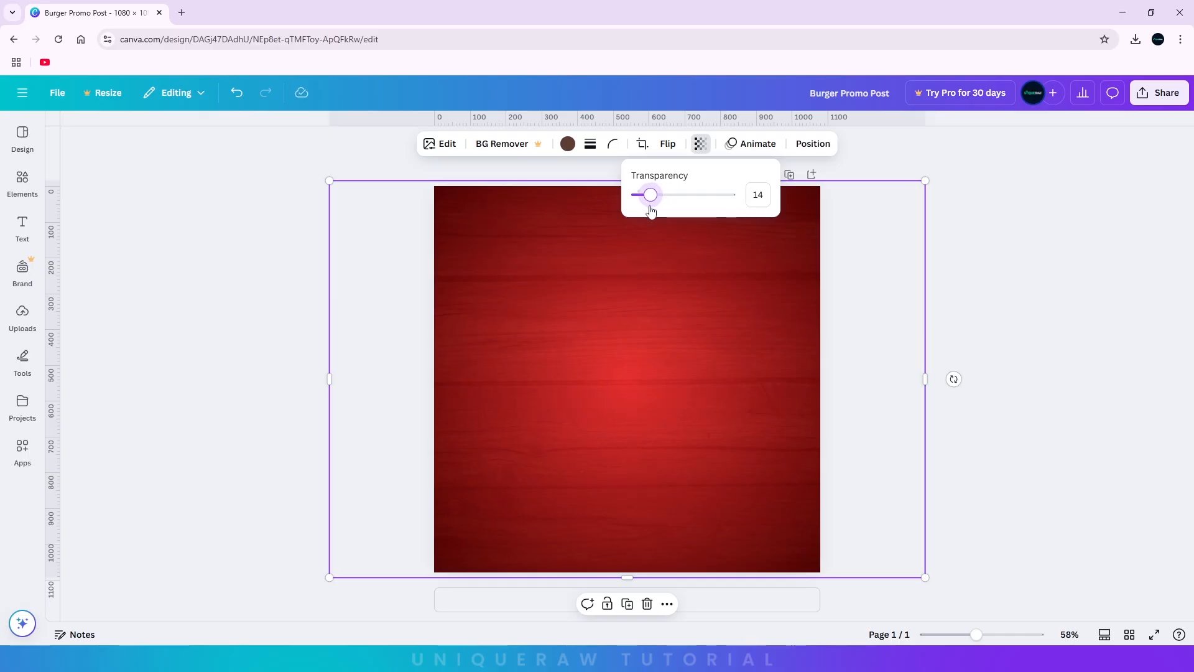
# Insert the uploaded three-burger image and enlarge it at the center of the page to span most of its width
pyautogui.click(22, 315)
pyautogui.click(164, 351)
pyautogui.click(270, 380)
pyautogui.moveTo(758, 432); pyautogui.dragTo(796, 444)
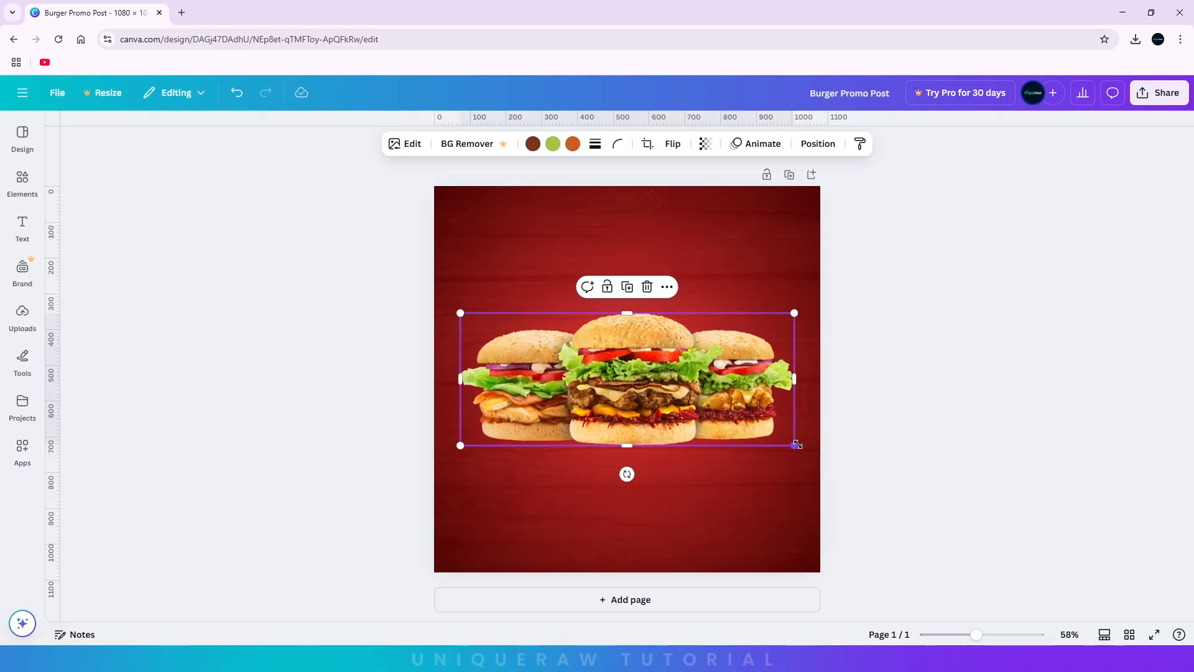
pyautogui.click(358, 366)
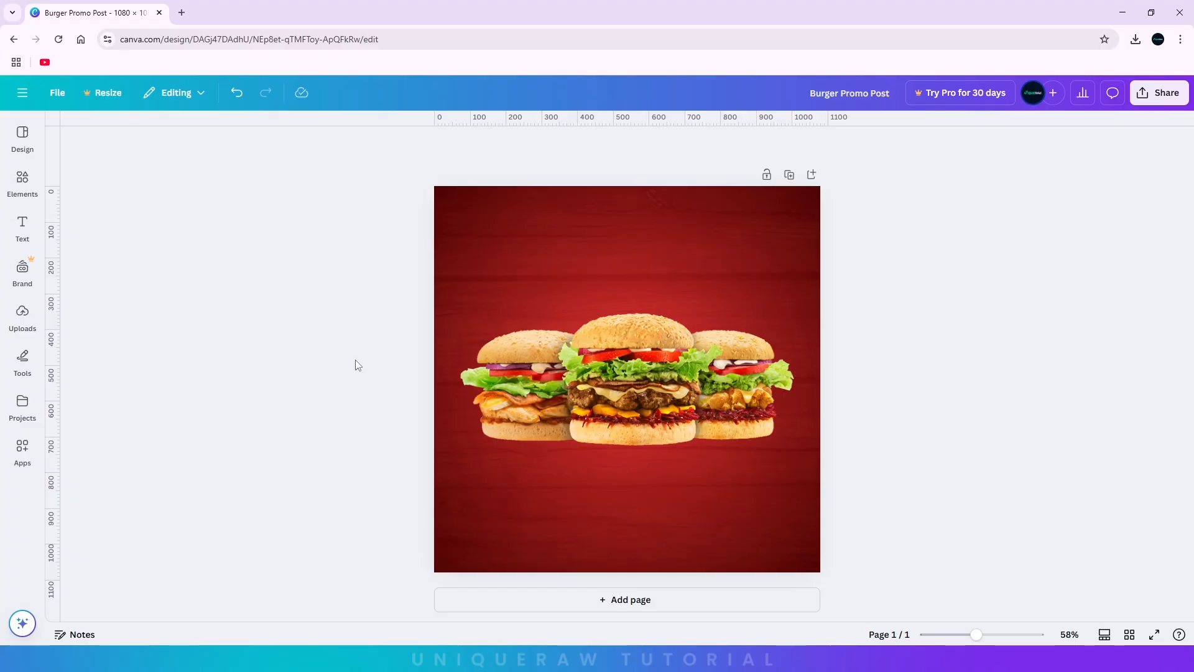
# Search the elements for "shadow" graphics, insert the free wide soft shadow and place it along the bottom of the burgers
pyautogui.click(23, 181)
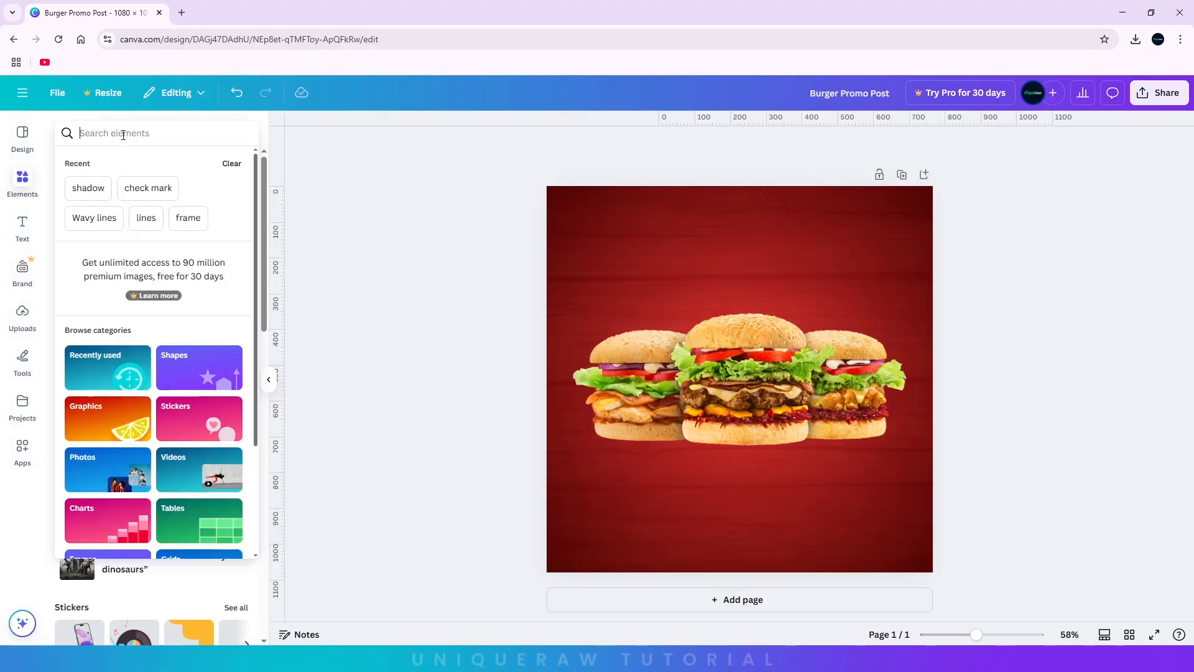
pyautogui.click(122, 135)
pyautogui.write('shadow')
pyautogui.press('Return')
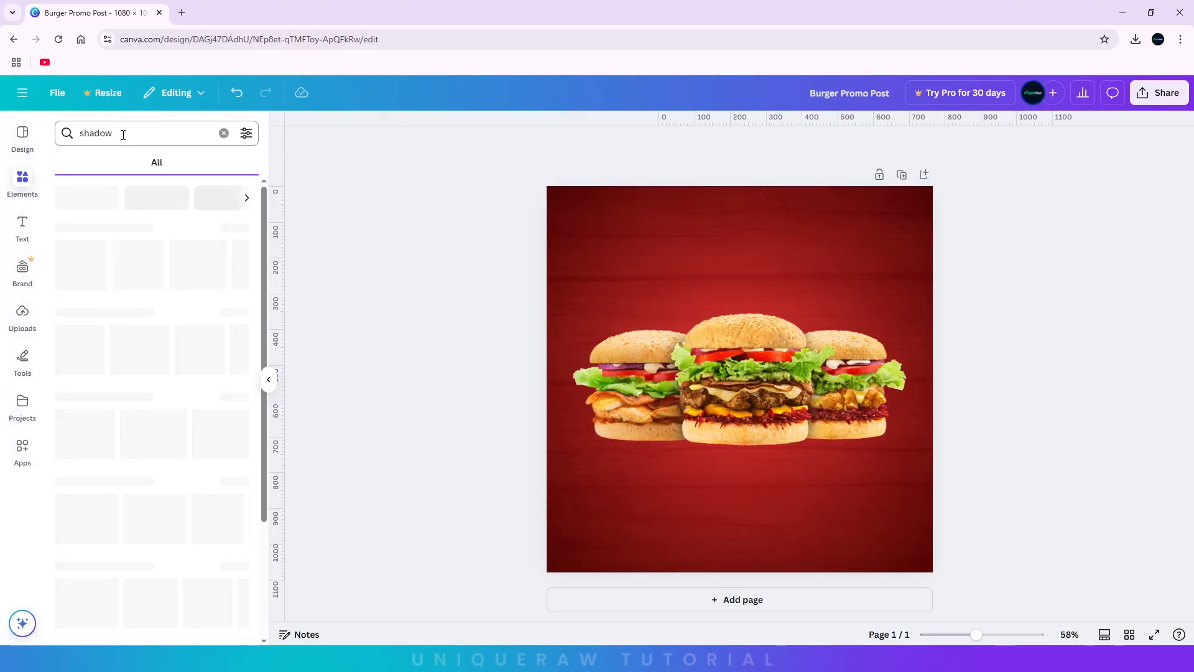
pyautogui.click(240, 230)
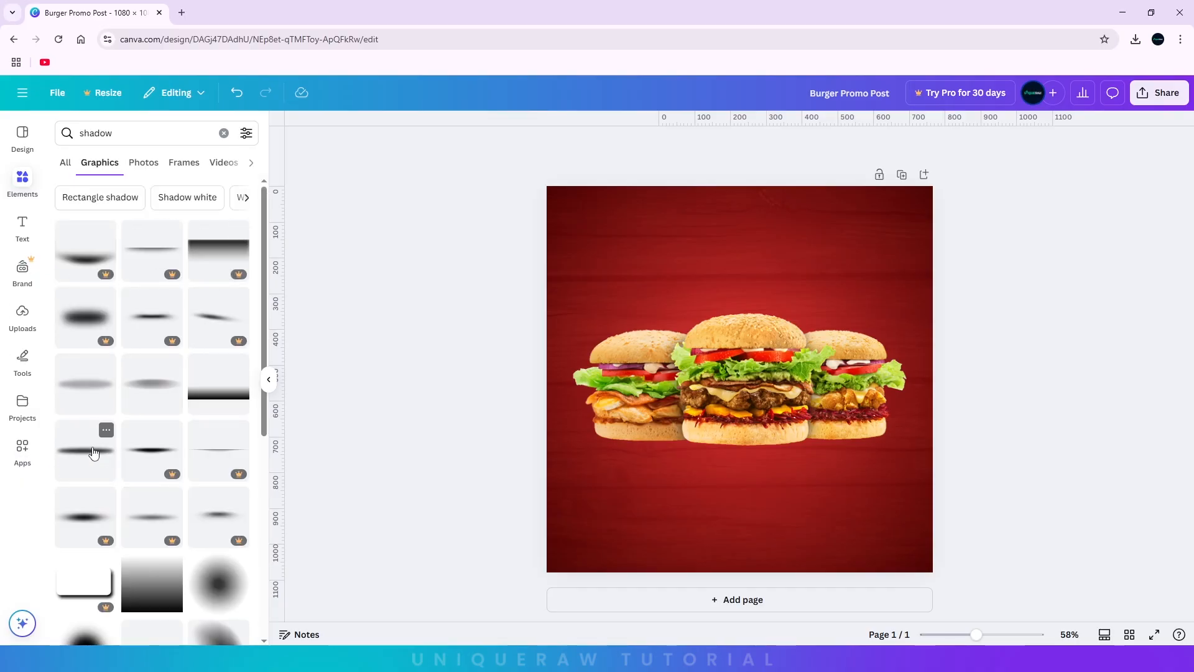
pyautogui.click(89, 451)
pyautogui.moveTo(782, 373); pyautogui.dragTo(779, 439)
# Reorder the layers so that the shadow lies behind the burger image
pyautogui.rightClick(769, 439)
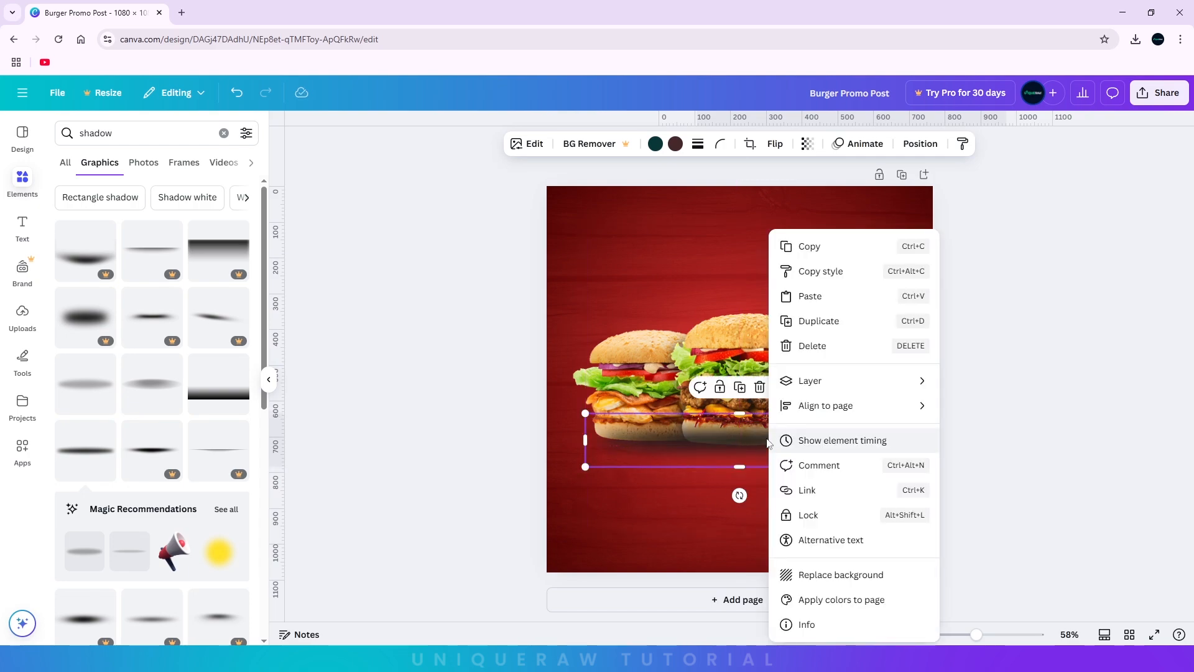
pyautogui.click(731, 441)
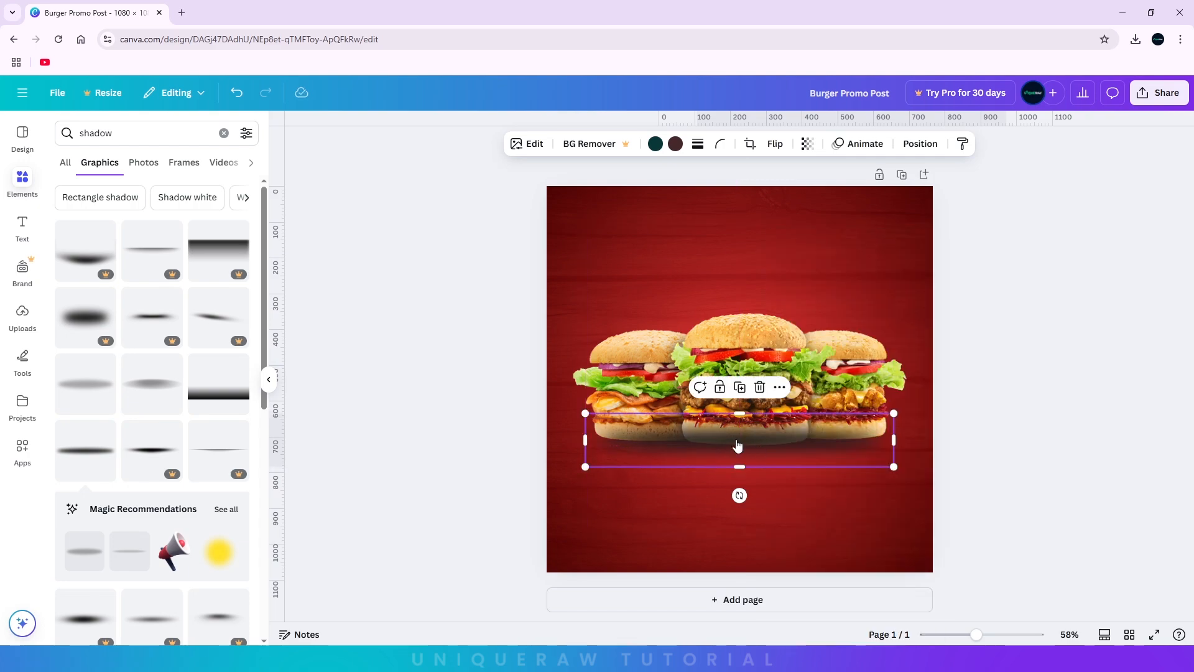
pyautogui.rightClick(738, 446)
pyautogui.moveTo(814, 379)
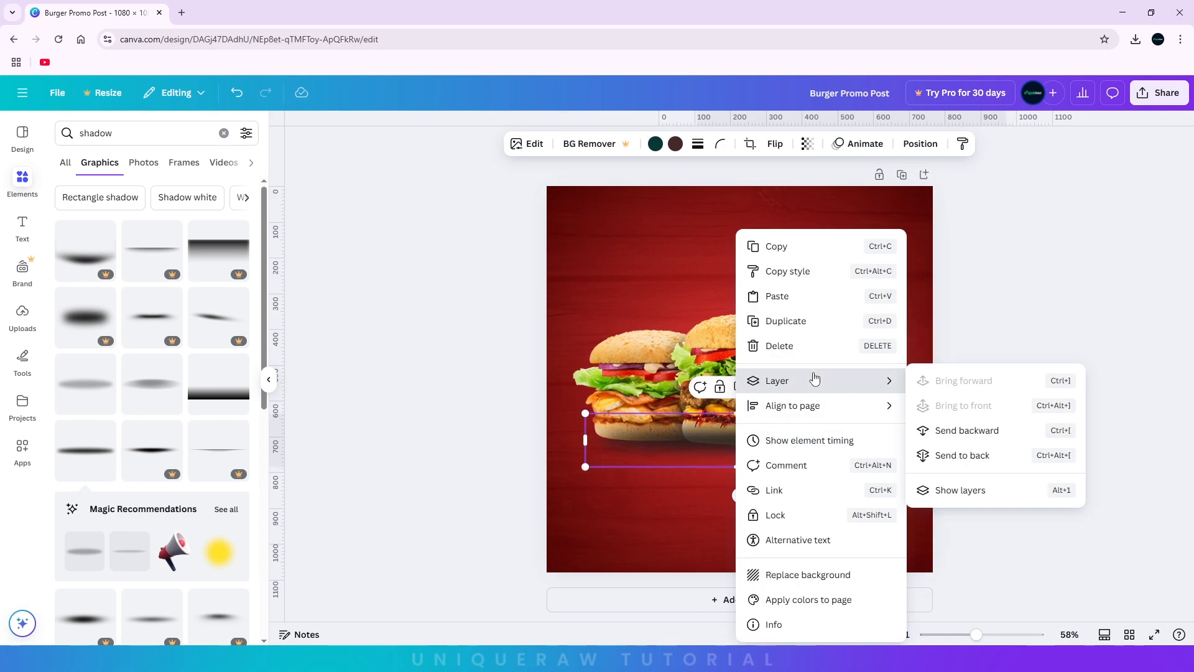
pyautogui.click(957, 491)
pyautogui.moveTo(186, 246); pyautogui.dragTo(205, 298)
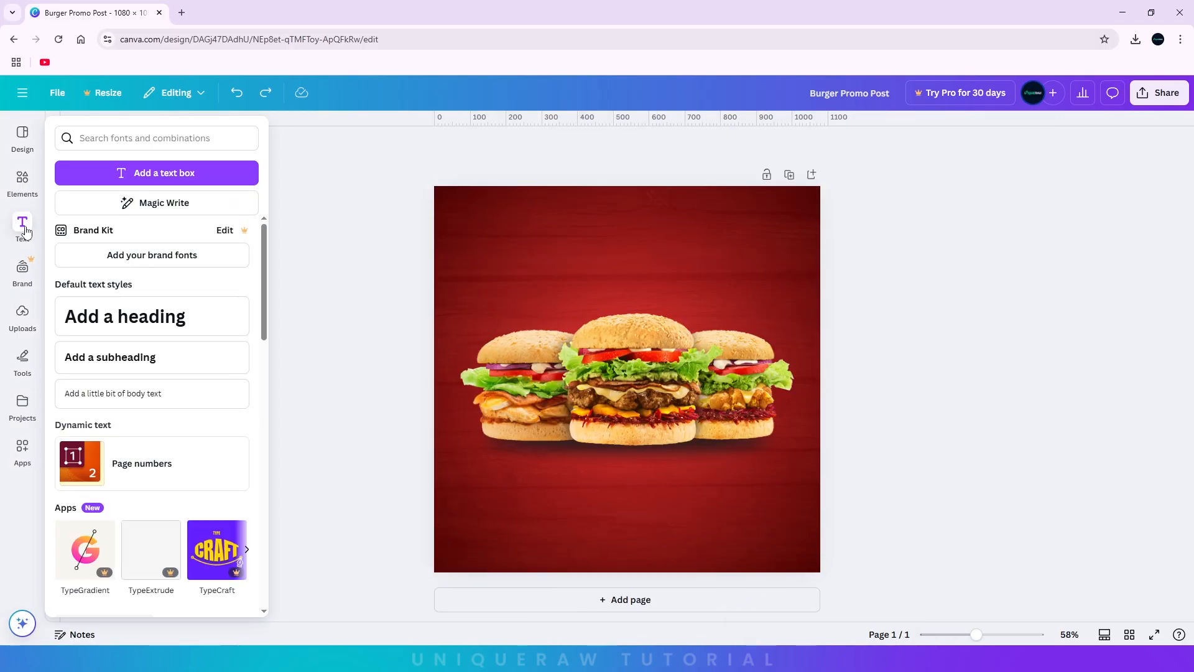
# Add a heading with the text "BURGER"
pyautogui.click(25, 230)
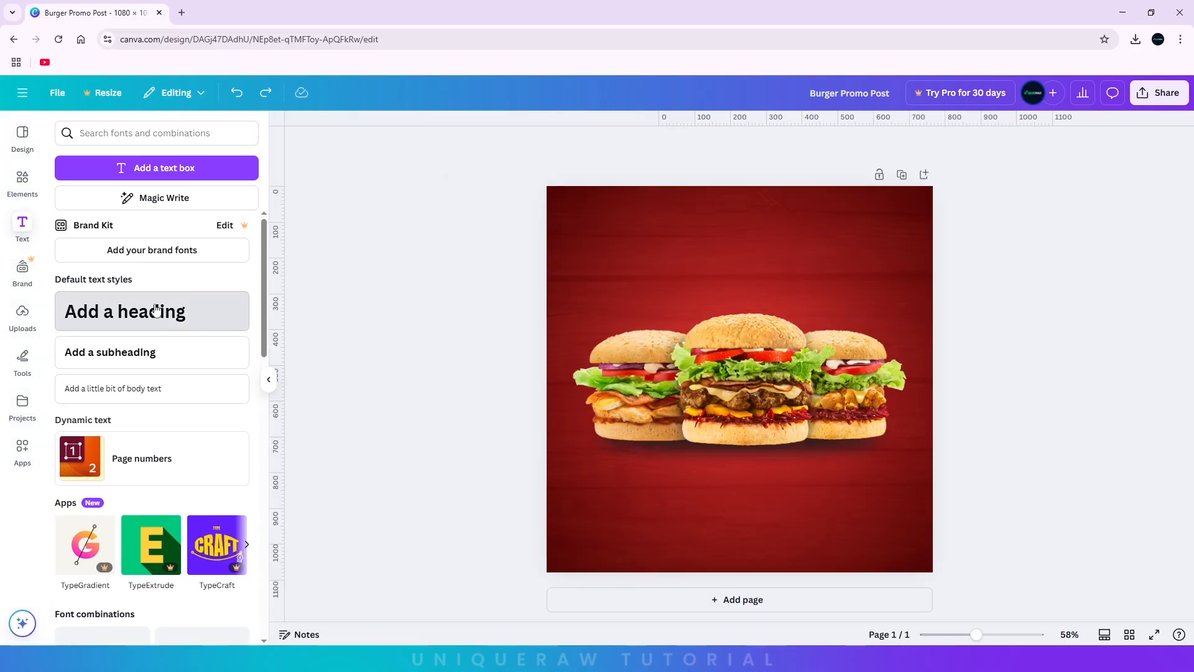
pyautogui.click(124, 316)
pyautogui.write('BURGER')
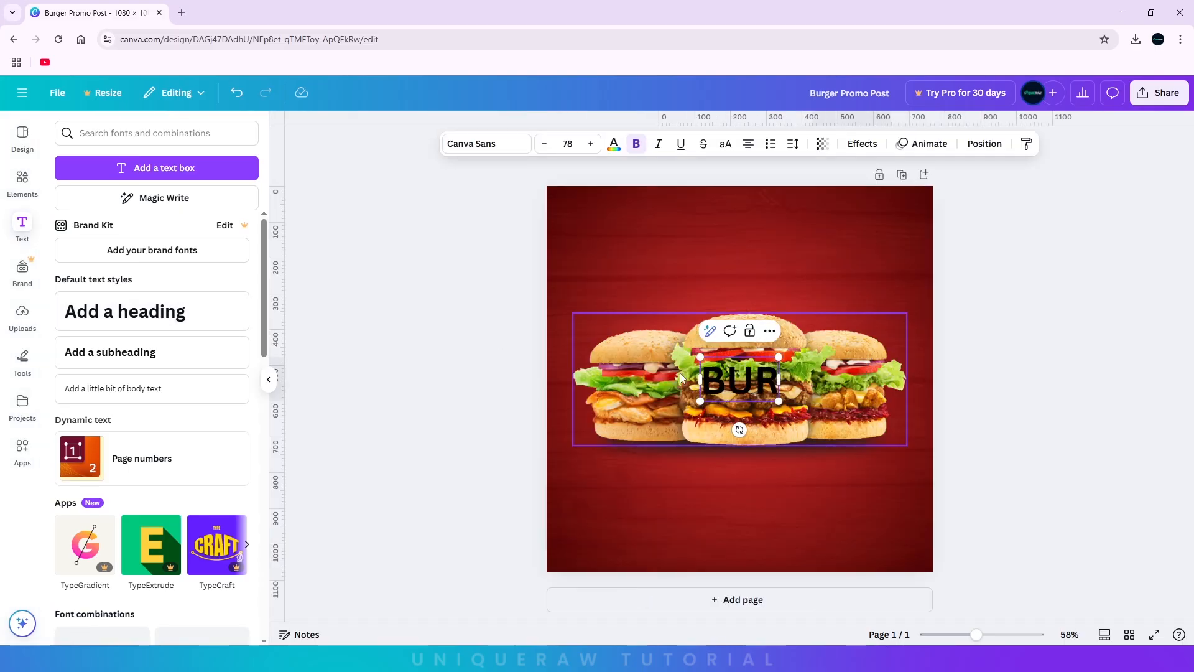
# Color the BURGER heading white and move it to the top center of the page above the burgers
pyautogui.hotkey('ctrl', 'a')
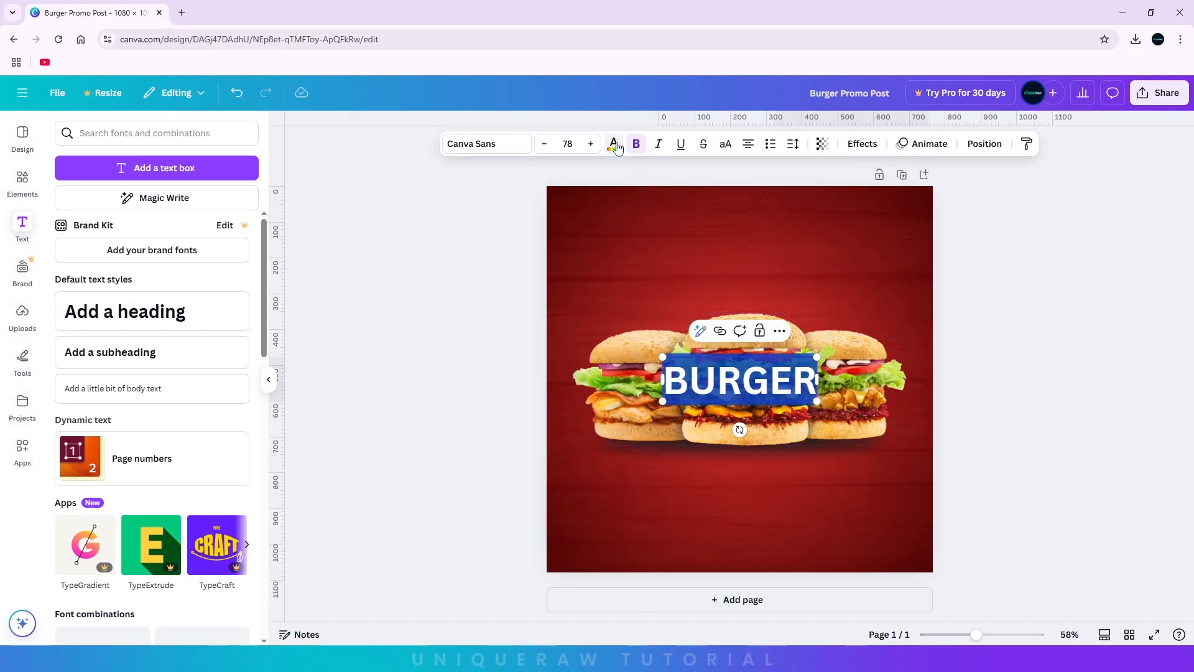
pyautogui.click(613, 143)
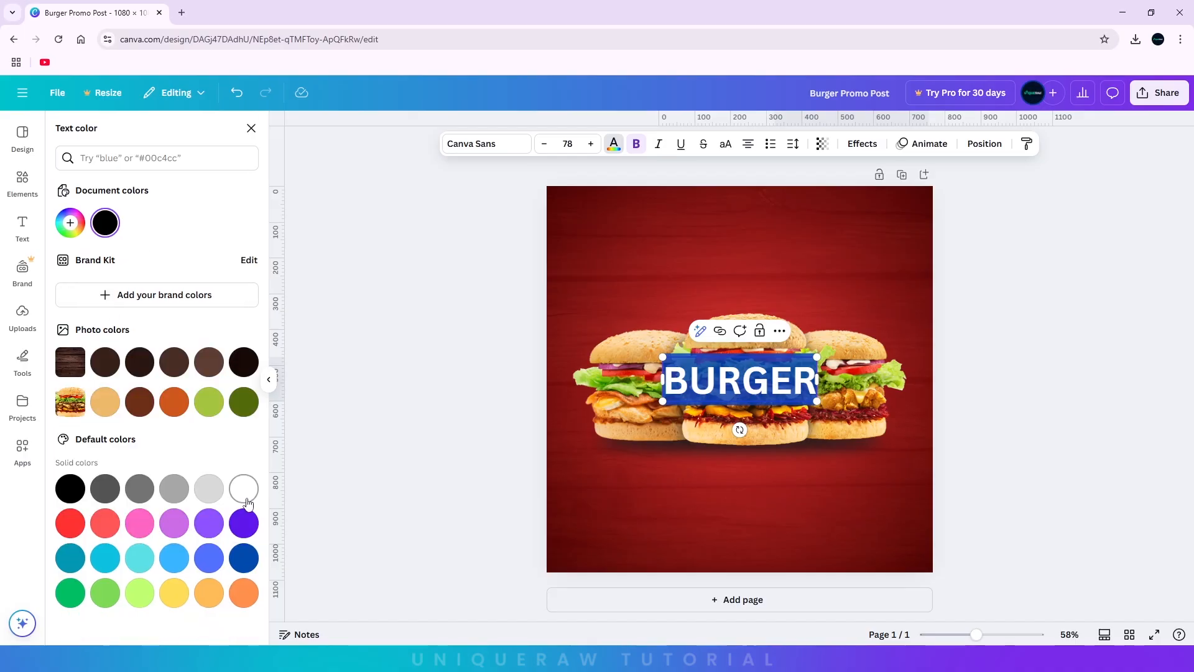
pyautogui.press('Escape')
pyautogui.moveTo(755, 383); pyautogui.dragTo(755, 230)
# Change the BURGER heading's font to Zuume Rough Bold and enlarge it to size 243
pyautogui.doubleClick(763, 238)
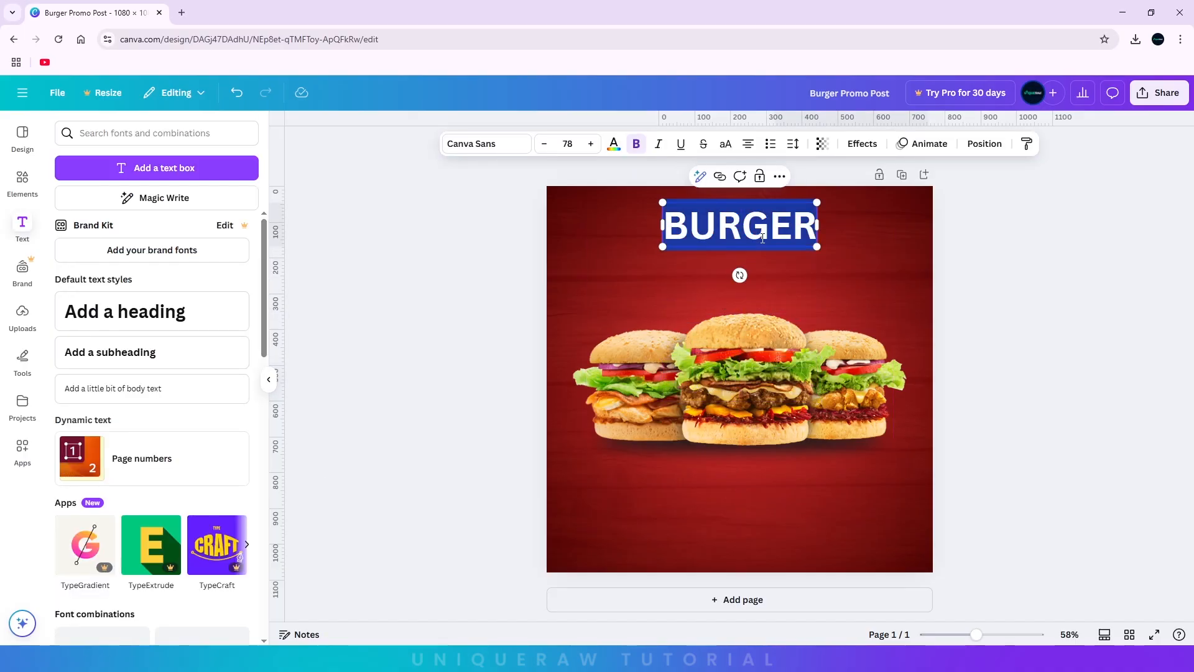
pyautogui.click(505, 147)
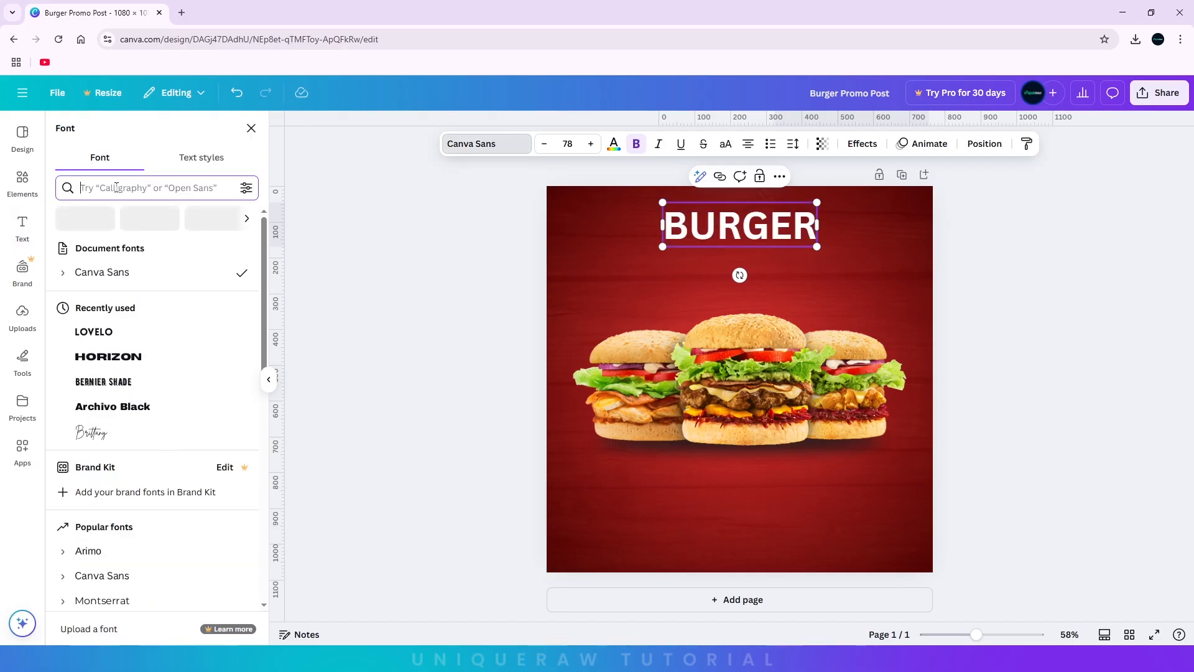
pyautogui.click(116, 187)
pyautogui.write('ZU')
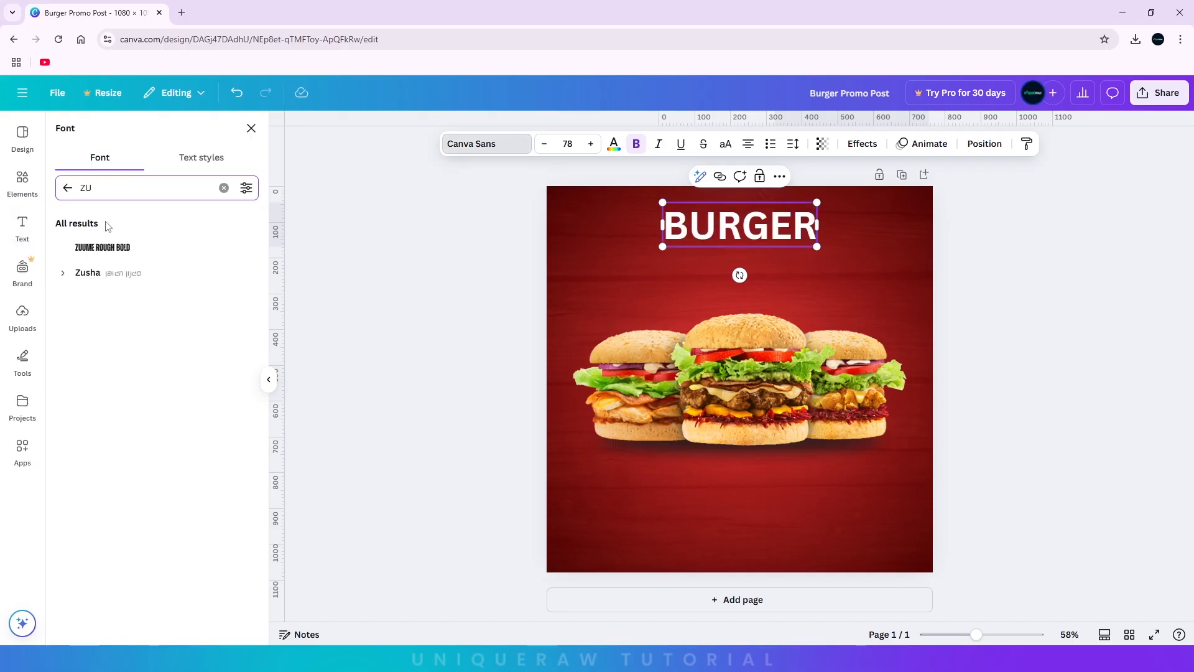
pyautogui.click(103, 247)
pyautogui.moveTo(785, 248); pyautogui.dragTo(865, 294)
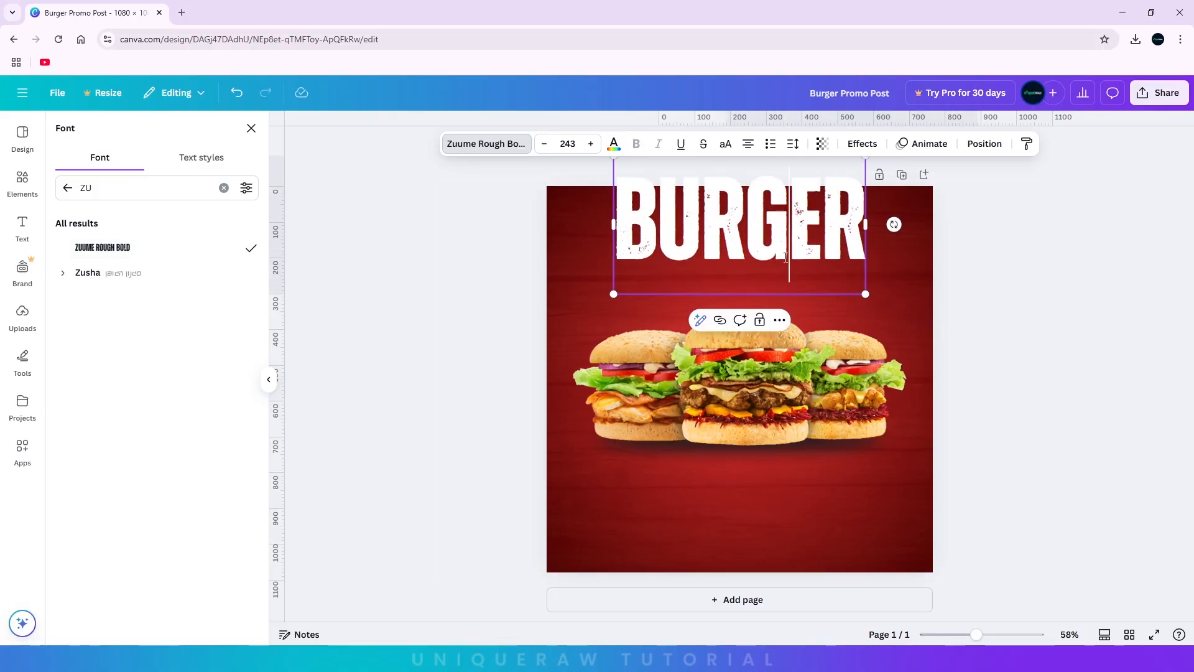
# Reposition the BURGER heading fully inside the page above the burgers and reduce it to size 230
pyautogui.click(476, 278)
pyautogui.click(416, 309)
pyautogui.moveTo(841, 227); pyautogui.dragTo(836, 258)
pyautogui.click(827, 257)
pyautogui.doubleClick(744, 308)
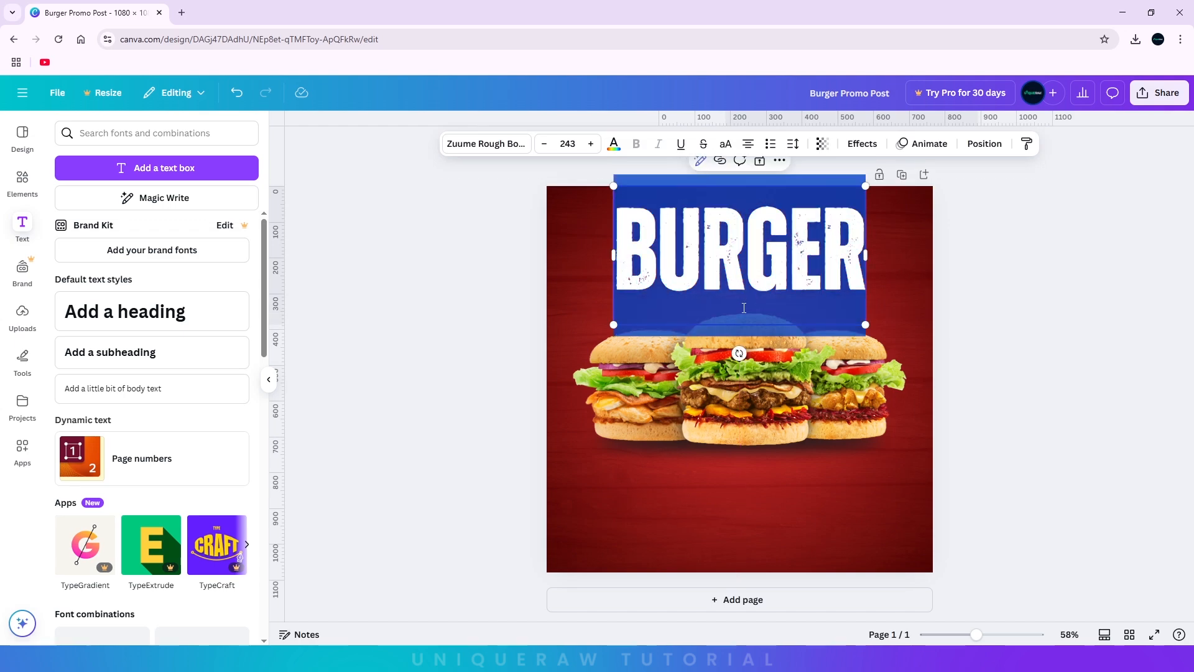
pyautogui.click(426, 268)
pyautogui.moveTo(758, 237); pyautogui.dragTo(758, 232)
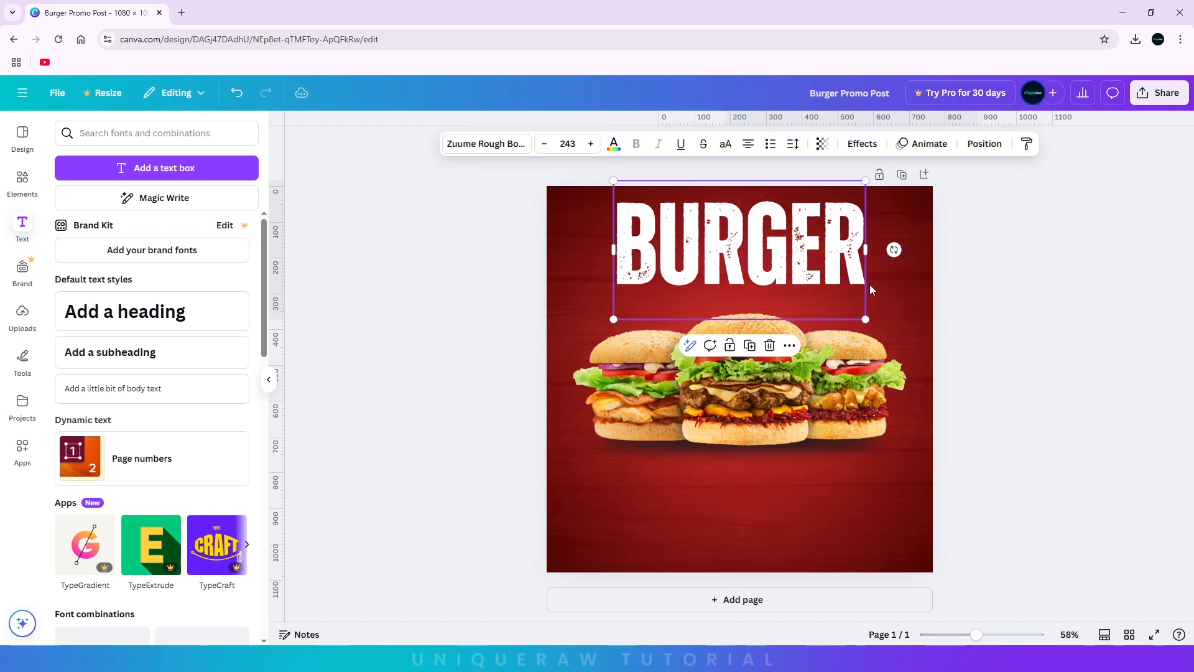
pyautogui.moveTo(865, 317); pyautogui.dragTo(859, 315)
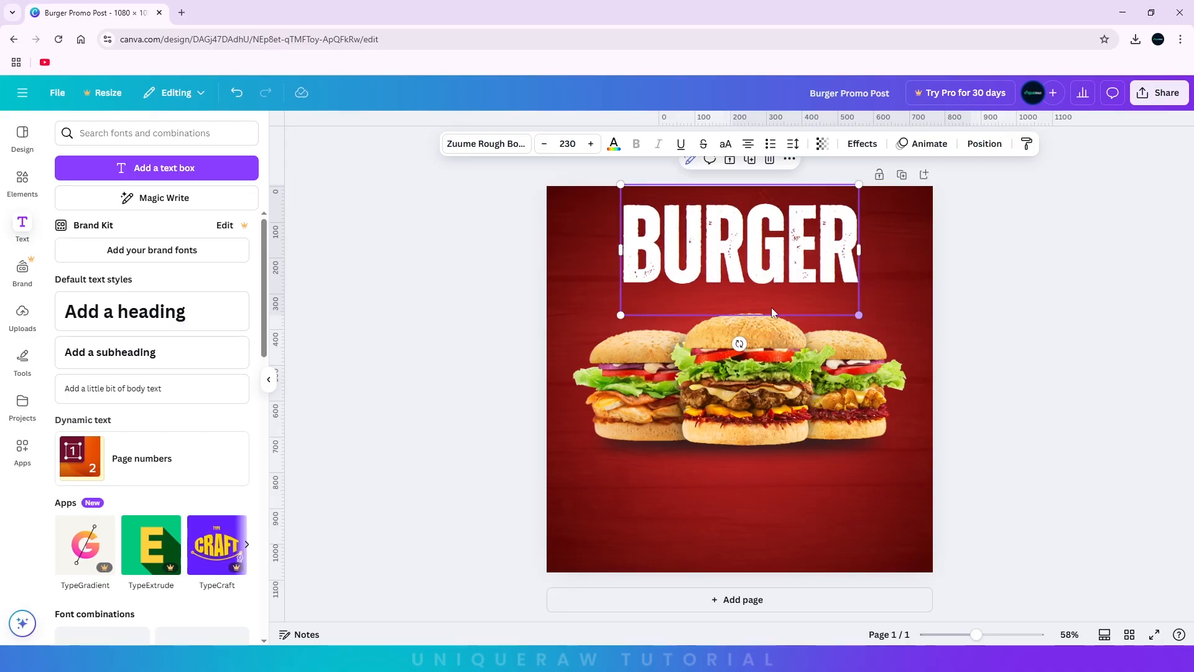
pyautogui.click(435, 283)
# Add a subheading with the text "Today Special!" centered directly below the BURGER heading
pyautogui.click(124, 352)
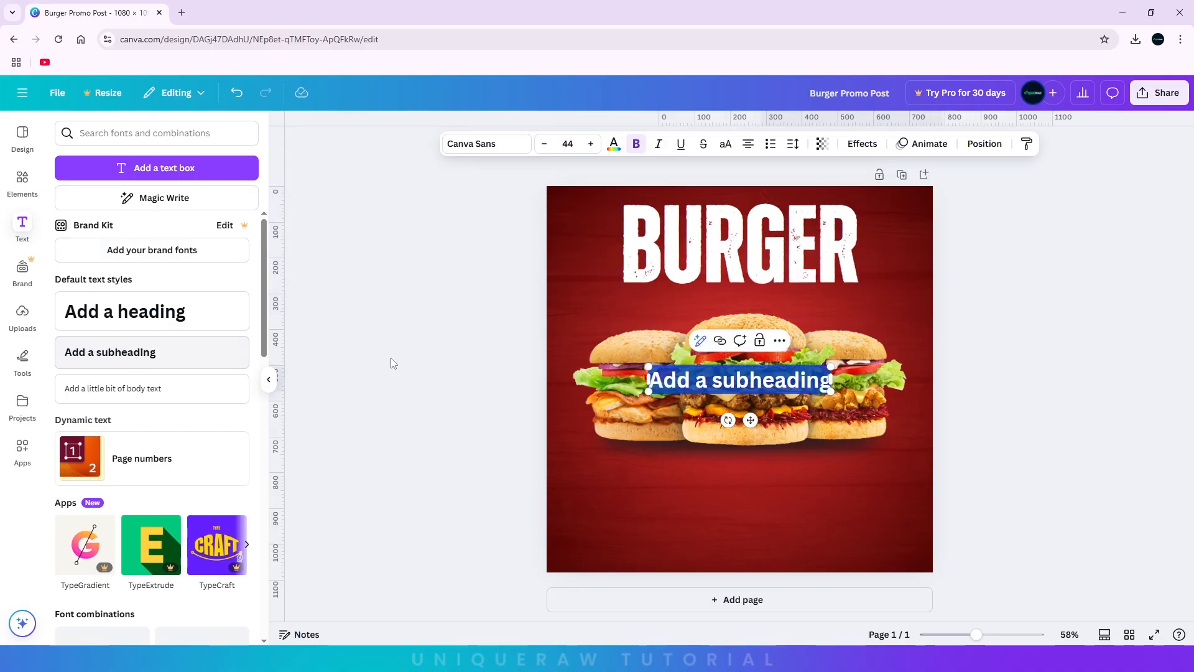
pyautogui.click(394, 417)
pyautogui.moveTo(799, 384); pyautogui.dragTo(799, 306)
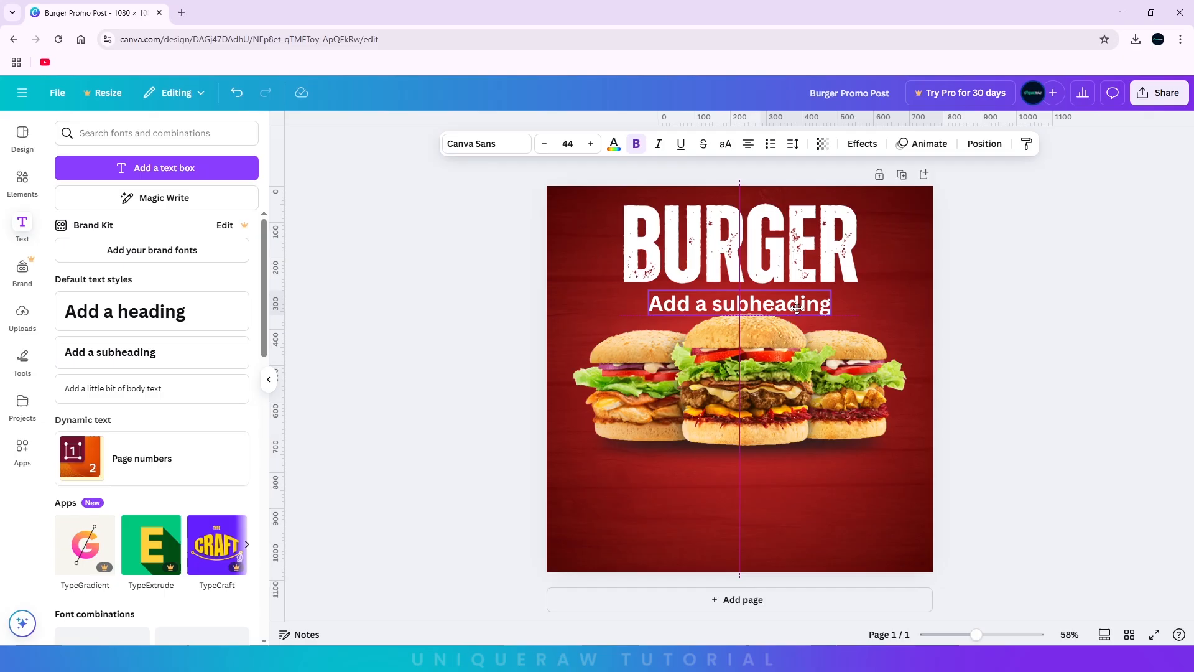
pyautogui.doubleClick(798, 303)
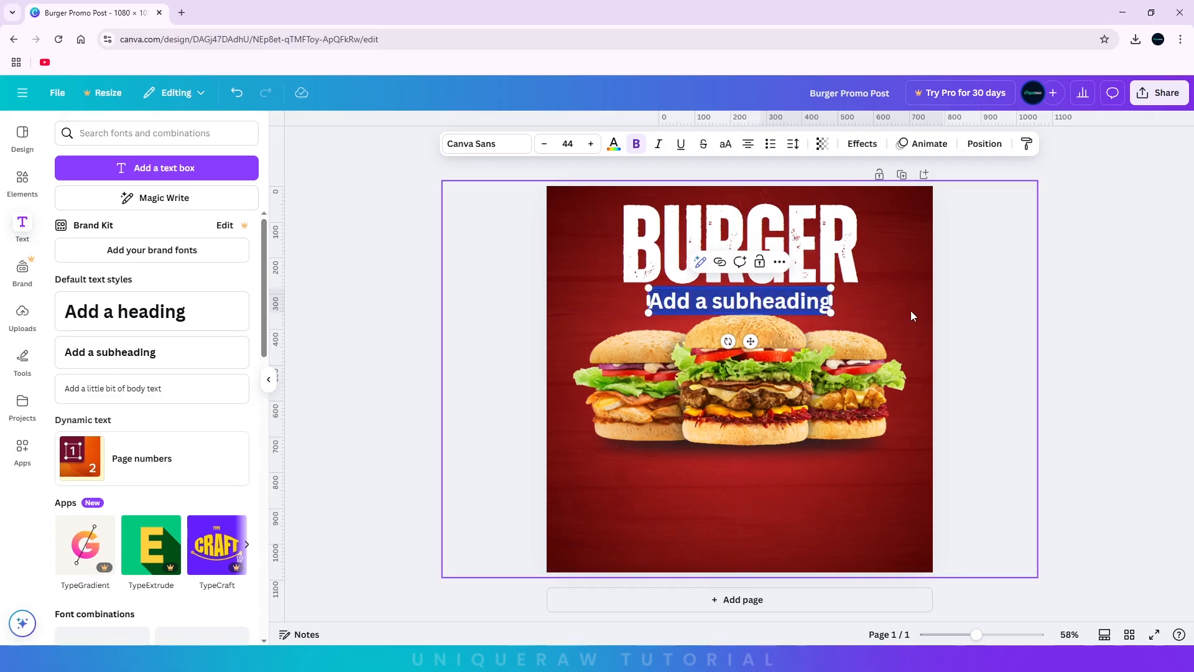
pyautogui.write('wEE')
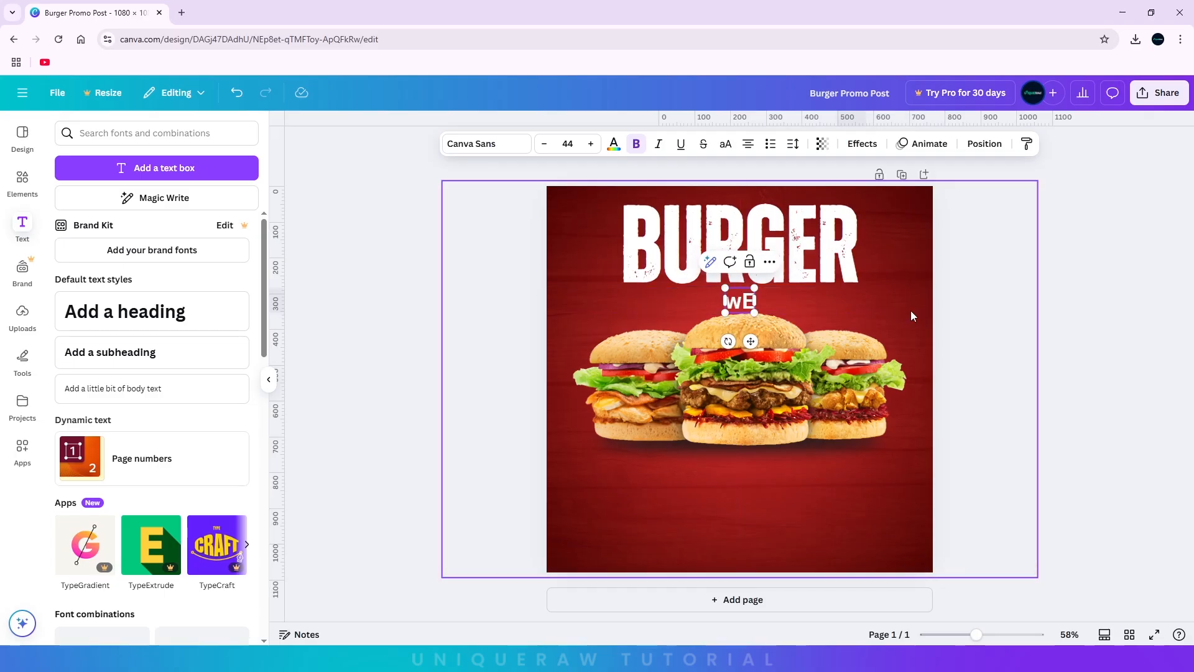
pyautogui.press('BackSpace')
pyautogui.press('BackSpace')
pyautogui.press('BackSpace')
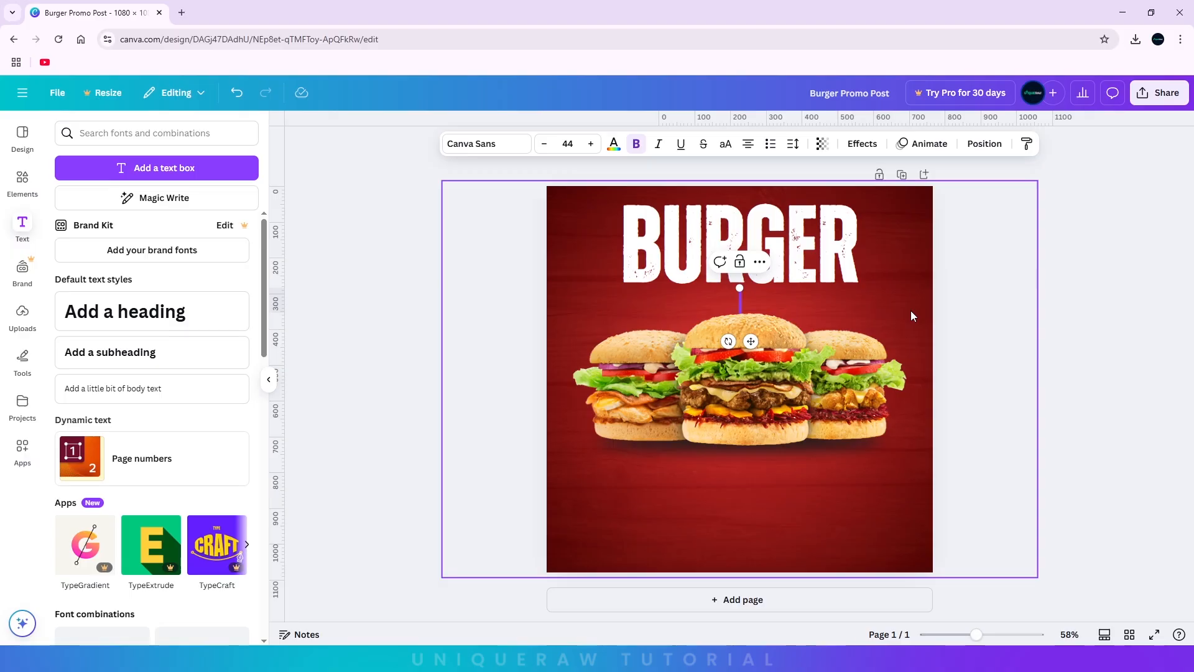
pyautogui.write('Today Special')
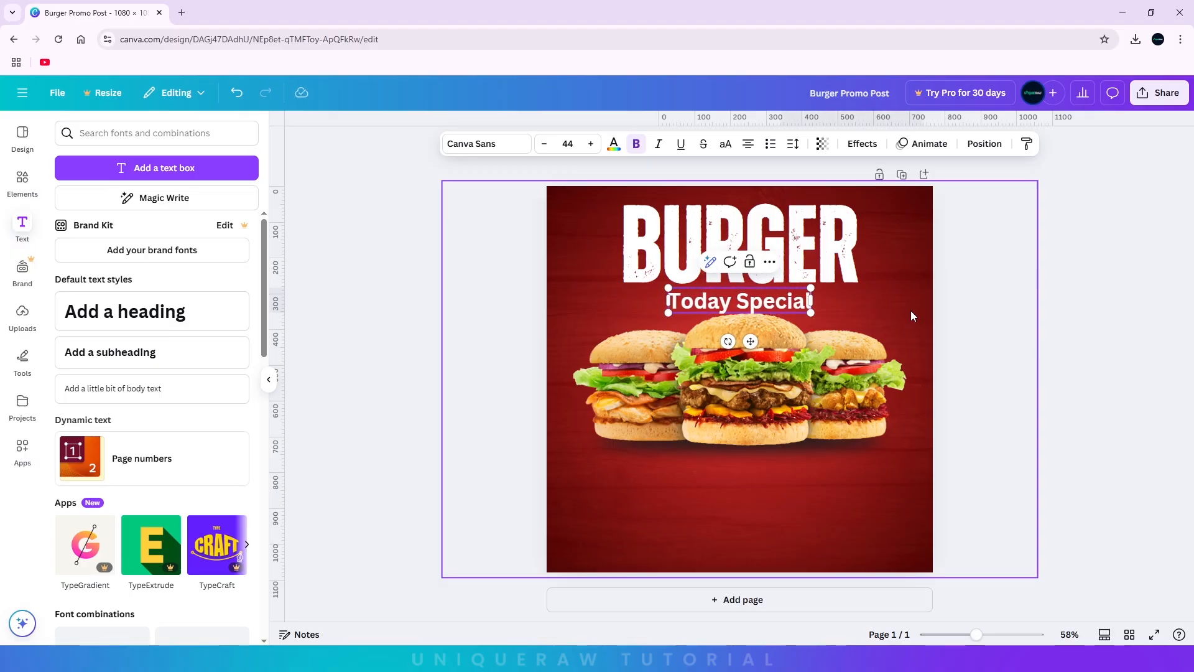
pyautogui.write('!')
# Change the "Today Special!" subheading's font to Agrandir
pyautogui.hotkey('ctrl', 'a')
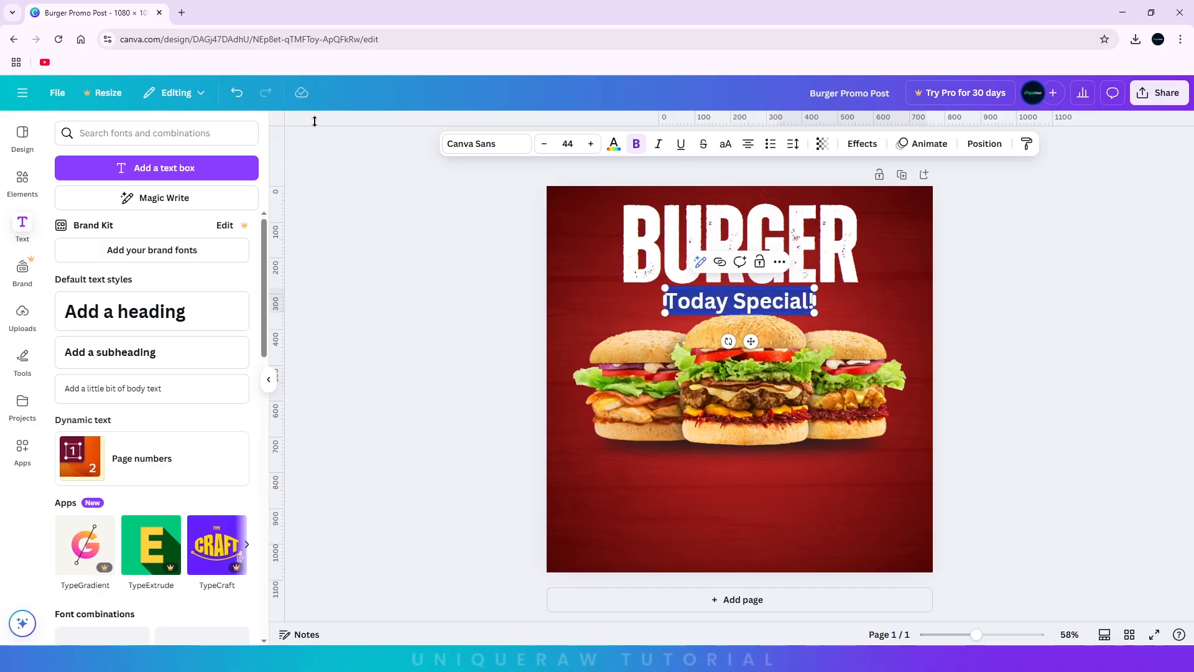
pyautogui.click(456, 155)
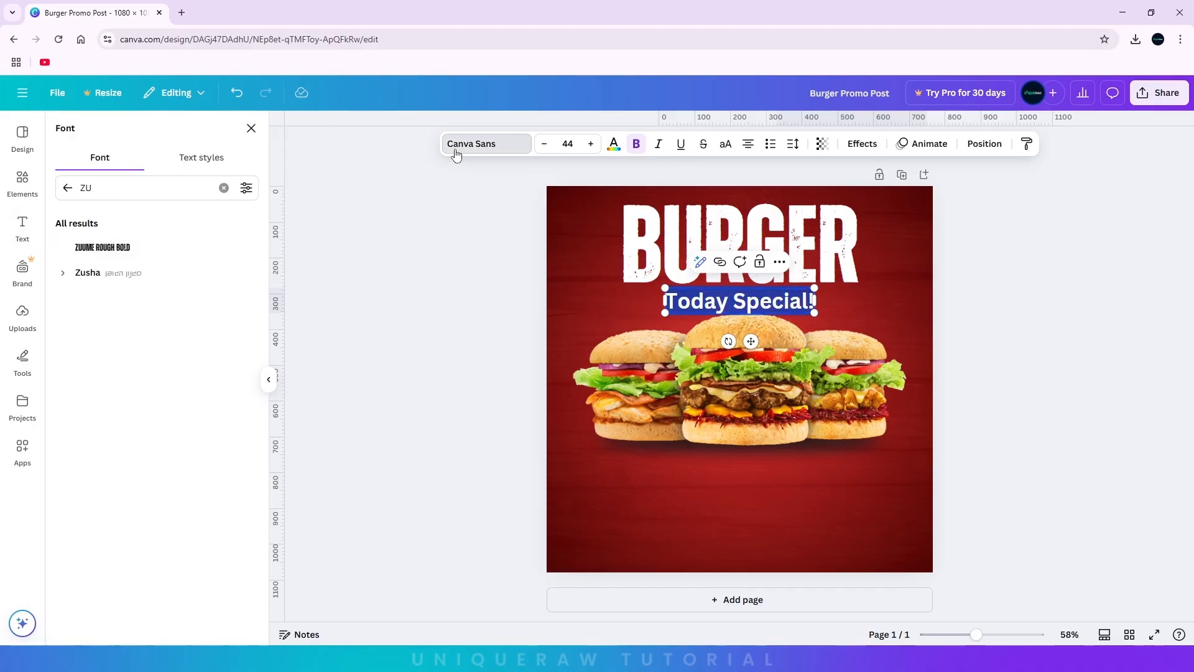
pyautogui.click(68, 190)
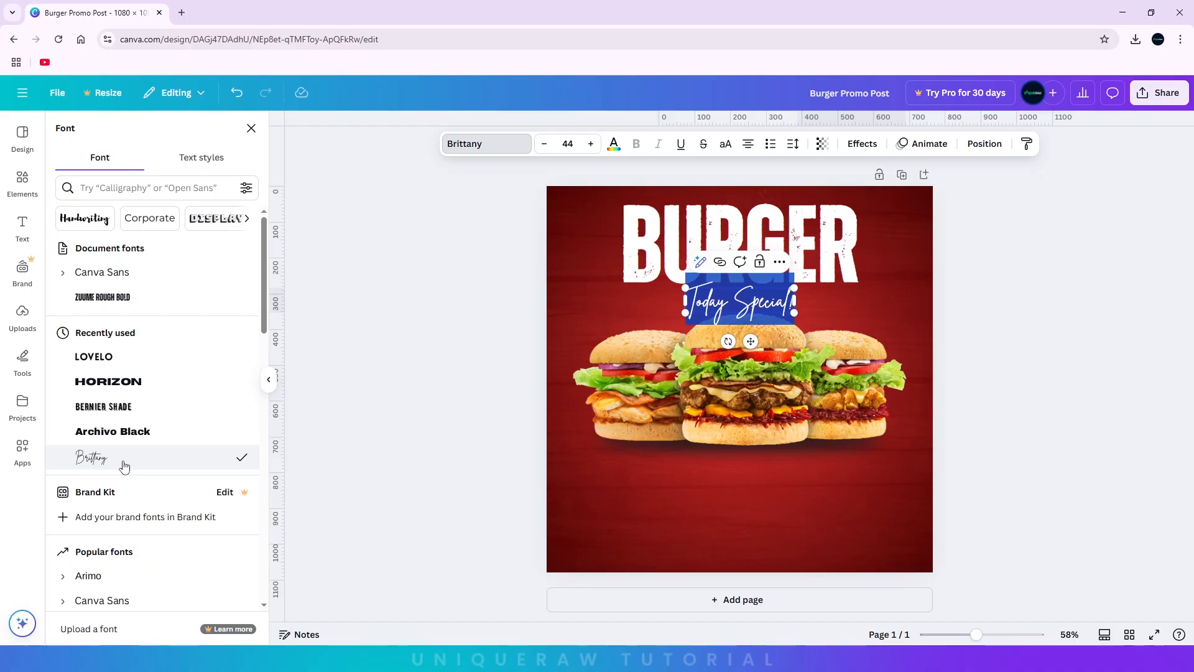
pyautogui.scroll(-5, 133, 427)
pyautogui.scroll(-3, 135, 419)
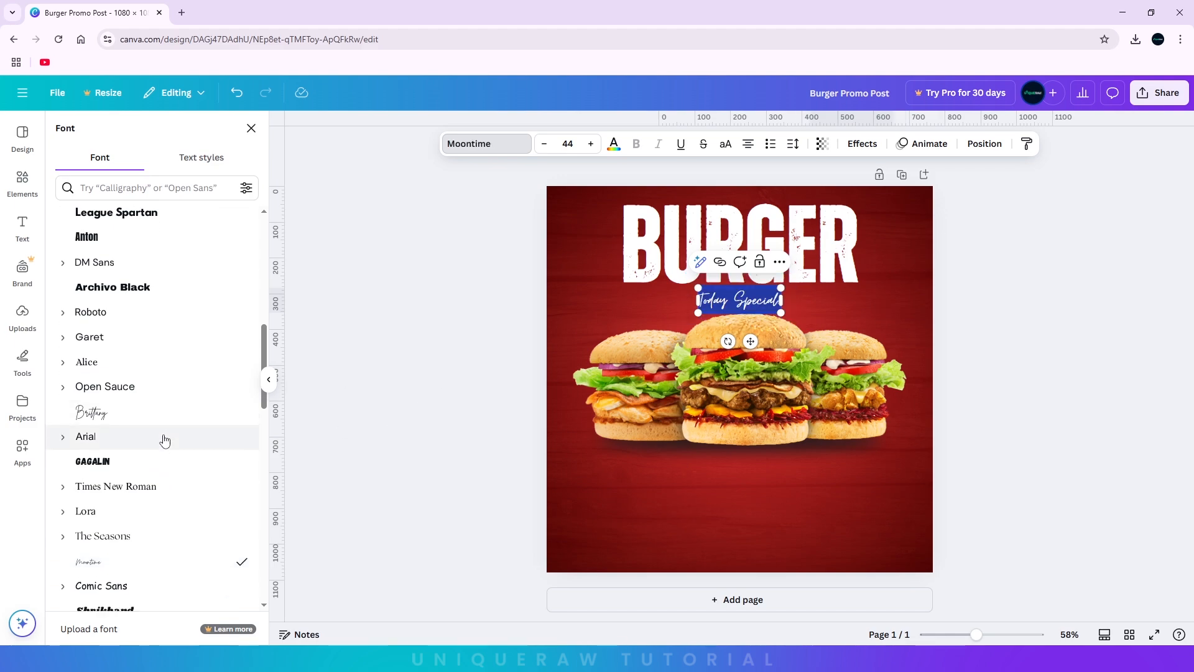
pyautogui.scroll(-4, 163, 439)
pyautogui.click(150, 413)
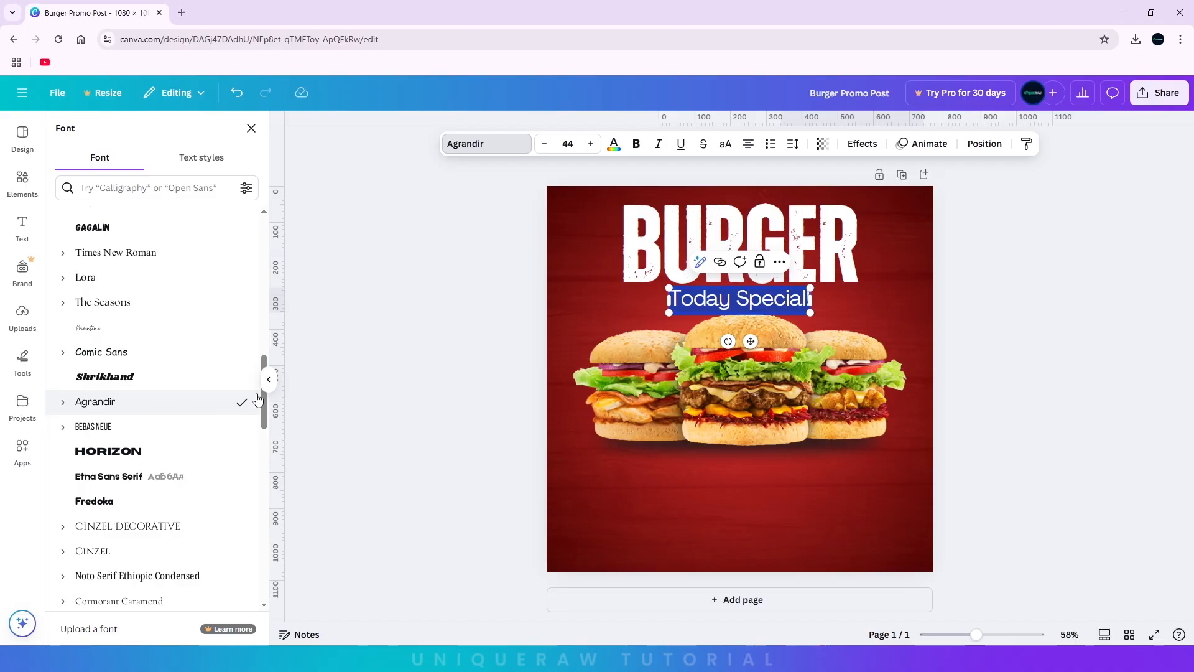
pyautogui.click(396, 397)
pyautogui.moveTo(762, 302); pyautogui.dragTo(764, 300)
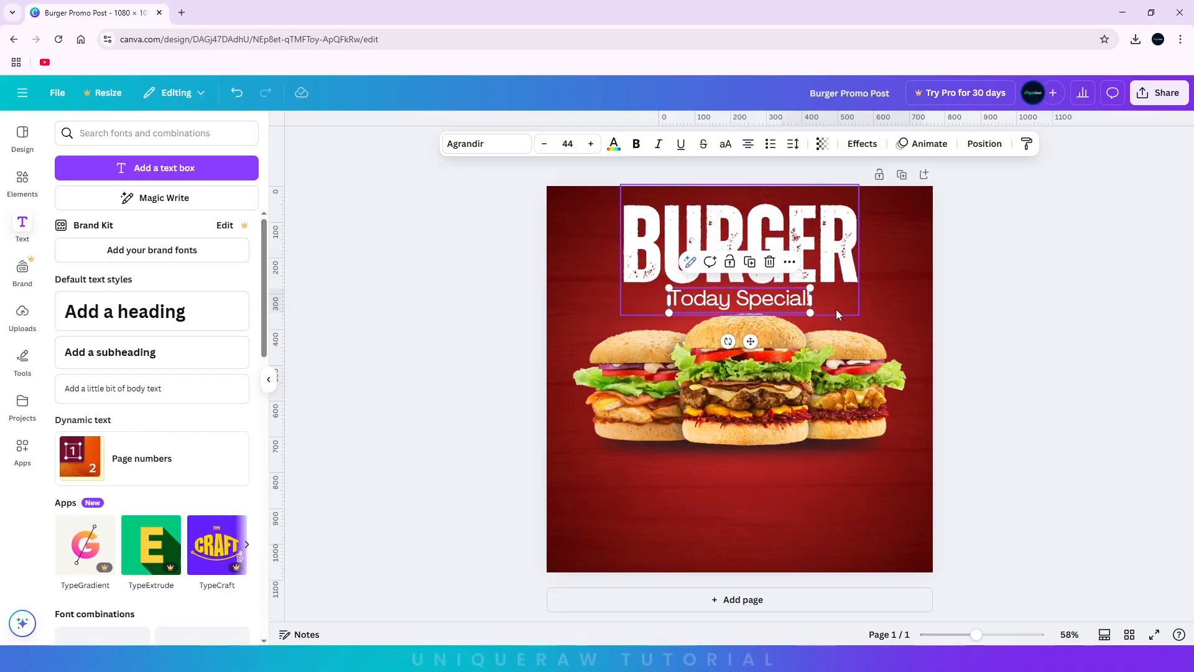
# Apply the Shadow effect to both the BURGER heading and the "Today Special!" subheading and recolor the shadow
pyautogui.click(829, 265)
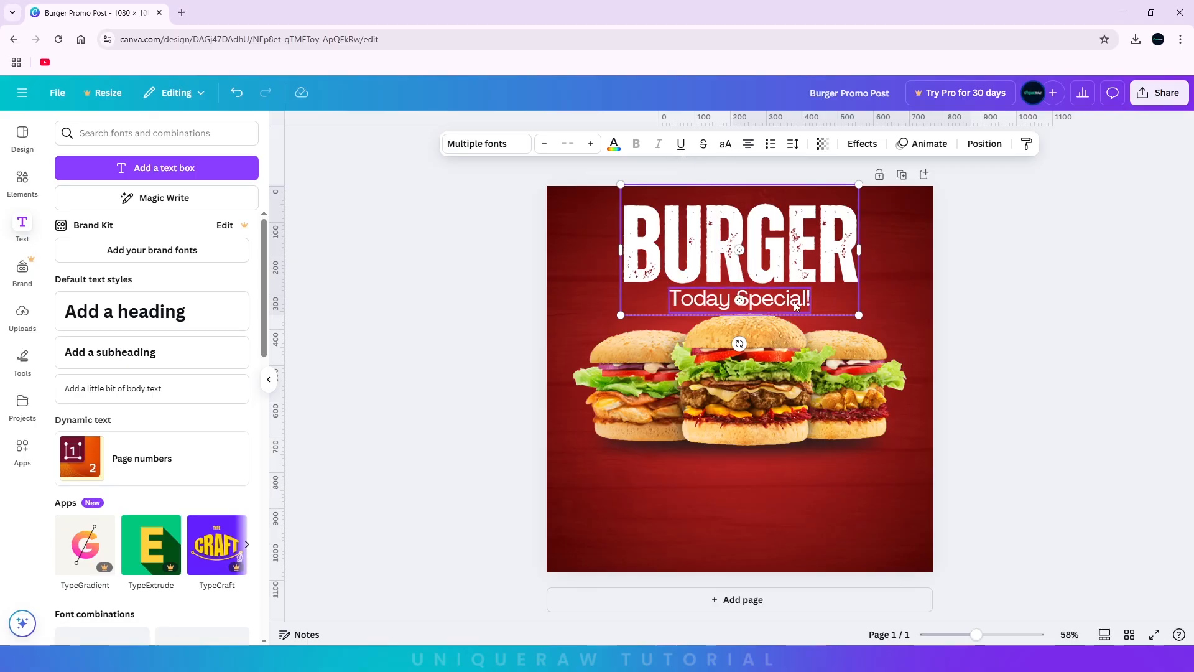
pyautogui.click(1028, 395)
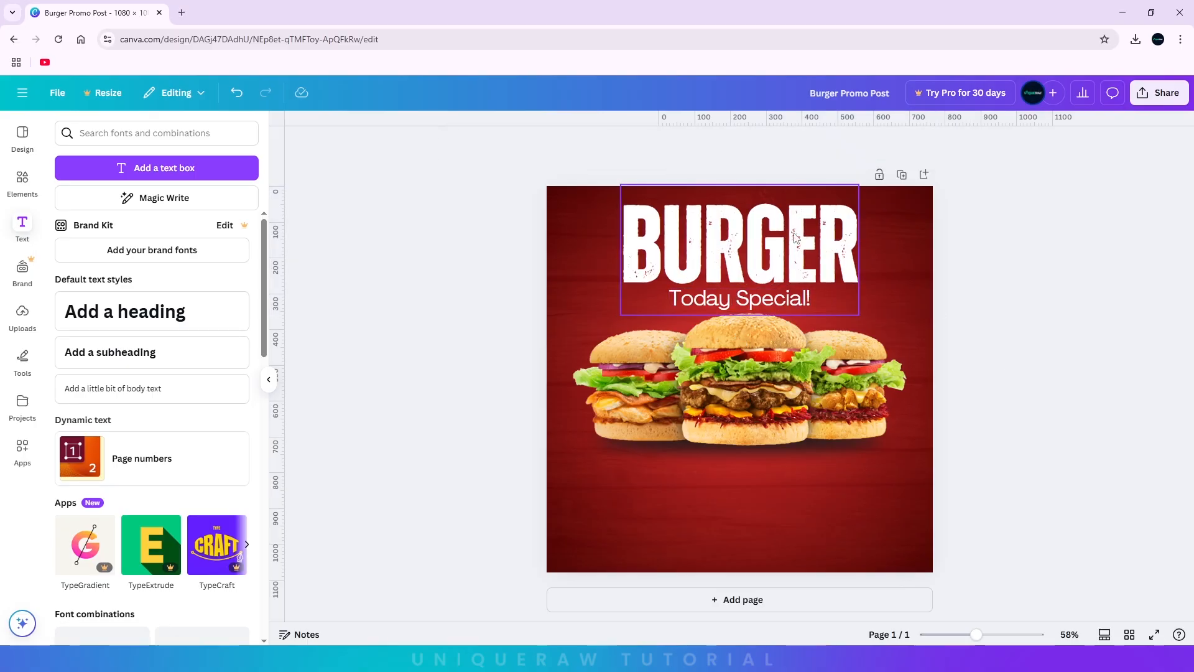
pyautogui.click(802, 252)
pyautogui.keyDown('shift'); pyautogui.click(778, 299); pyautogui.keyUp('shift')
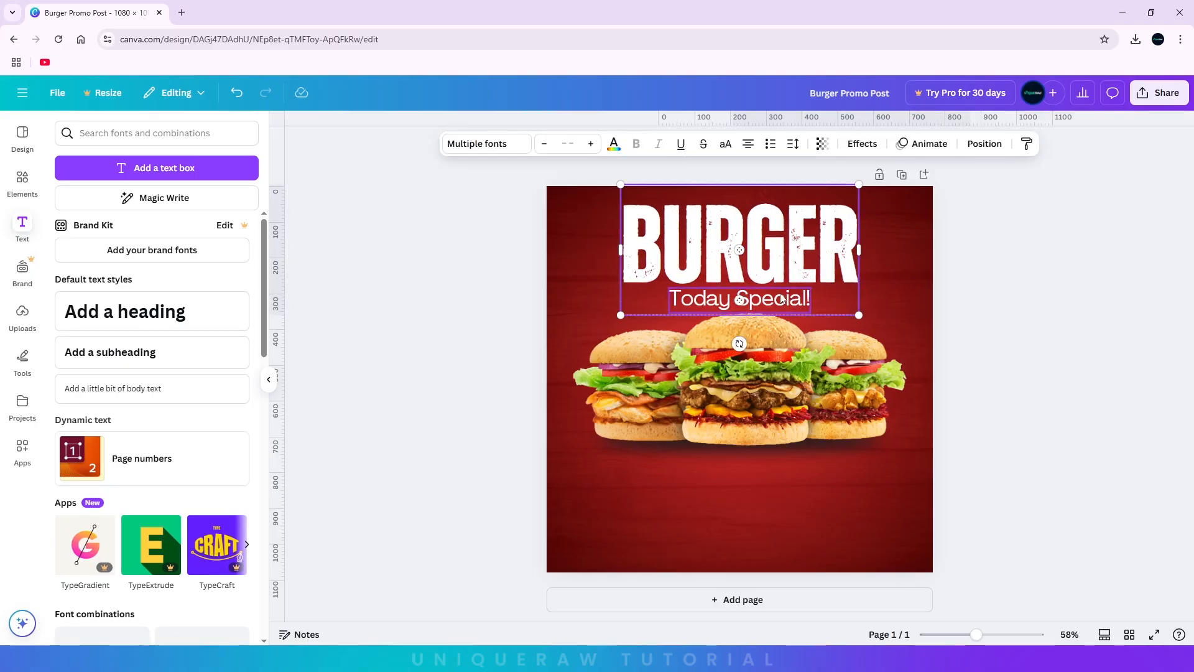
pyautogui.click(864, 145)
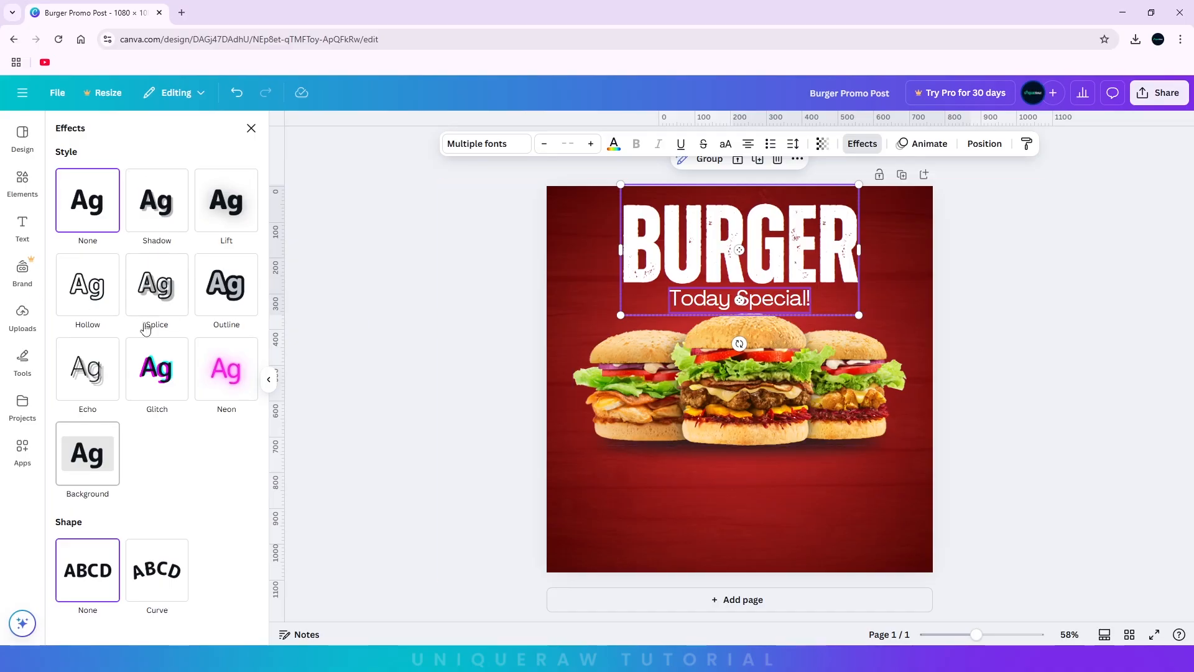
pyautogui.click(153, 215)
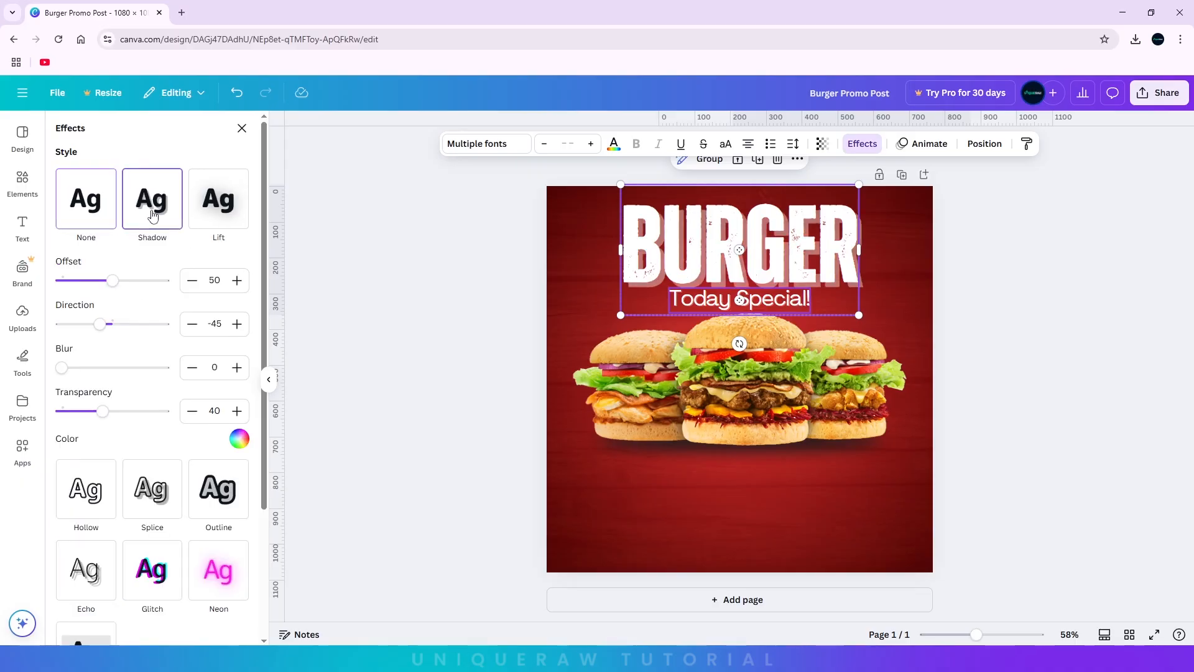
pyautogui.click(239, 438)
pyautogui.click(70, 362)
pyautogui.press('Escape')
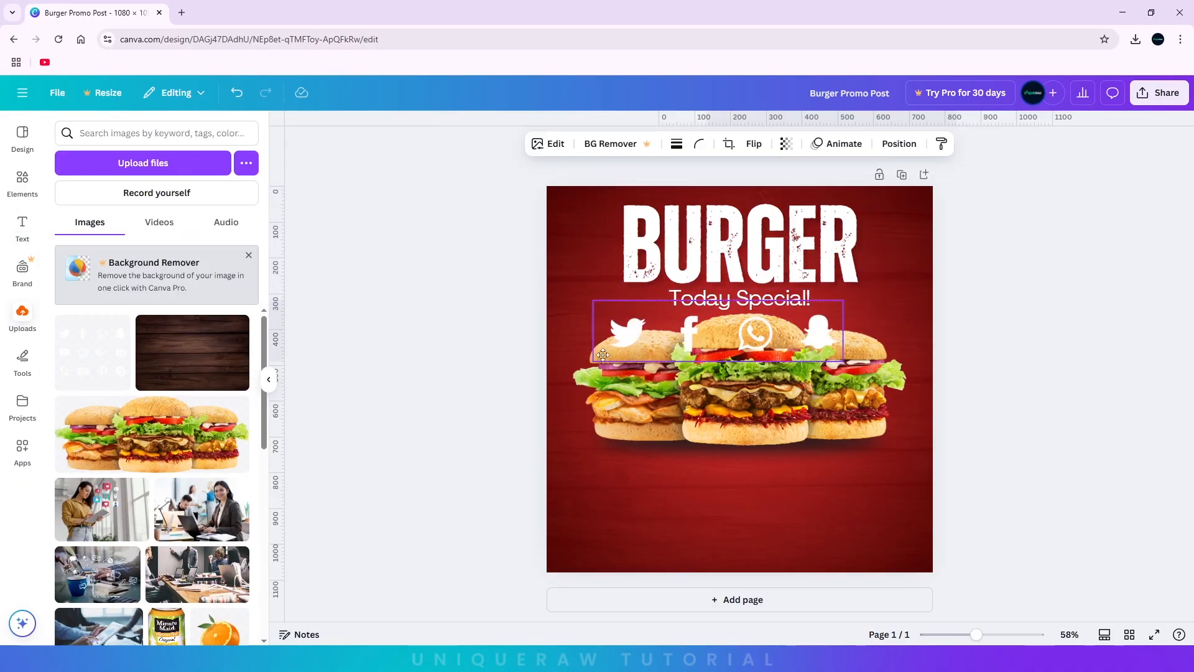
# Shrink the white social media icon row and place it in the page's bottom-left corner
pyautogui.moveTo(846, 304); pyautogui.dragTo(643, 543)
pyautogui.click(414, 352)
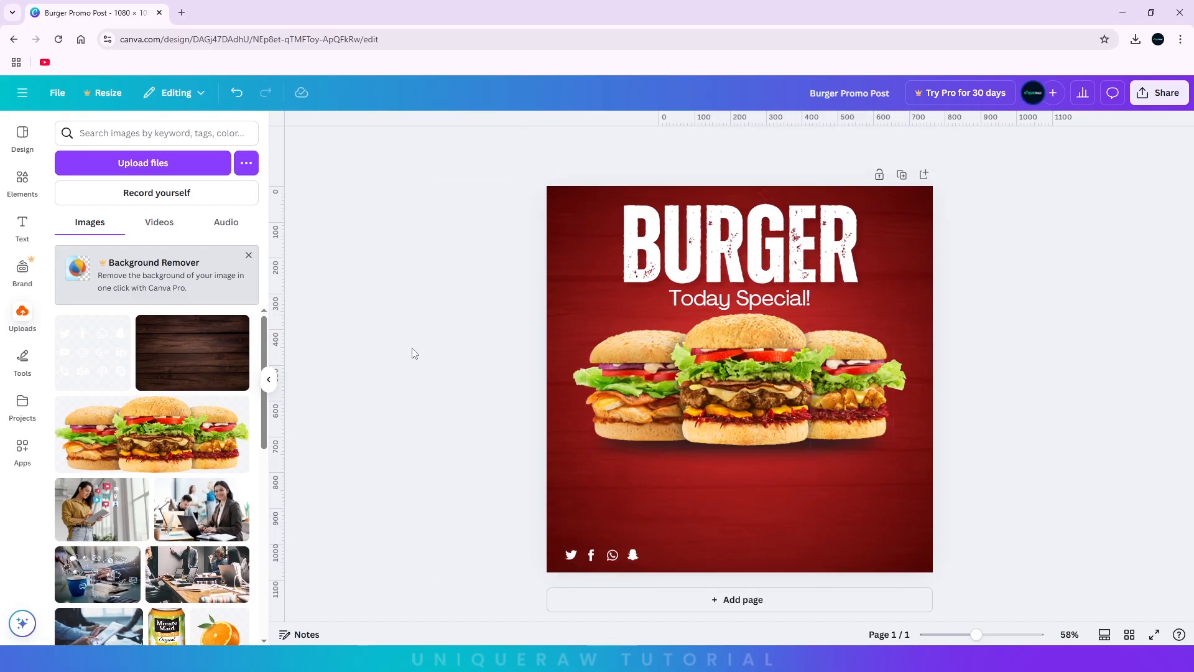
# Add a rounded rectangle bar centered at the bottom of the page beside the social icons and fill it white
pyautogui.click(22, 180)
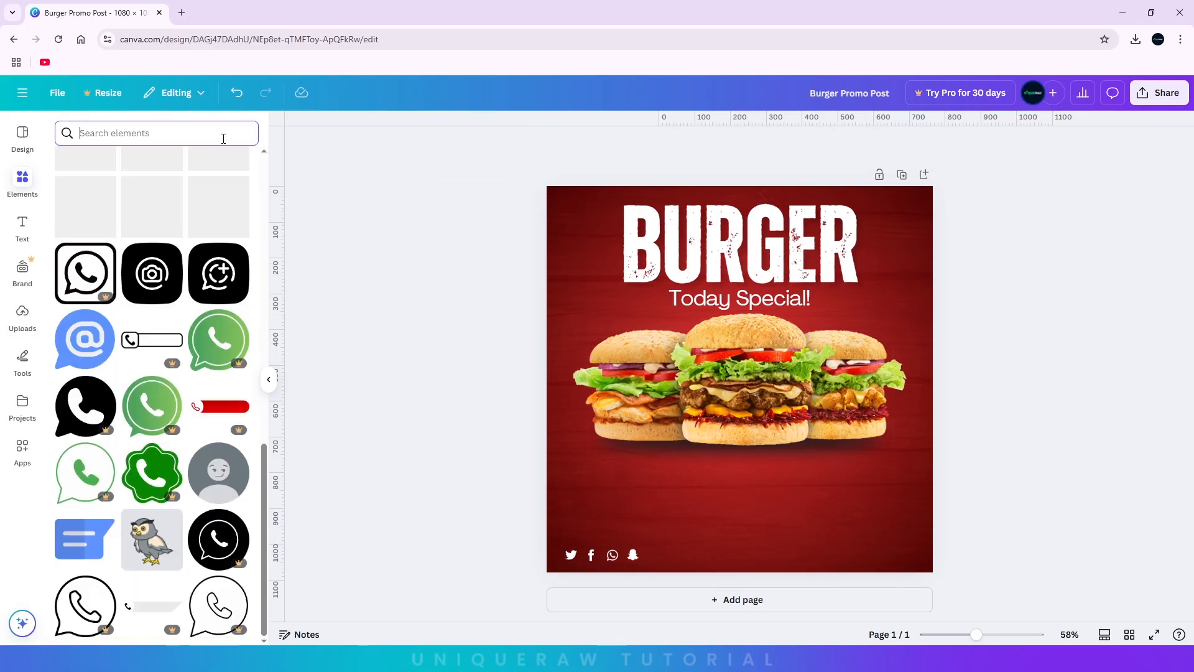
pyautogui.click(112, 312)
pyautogui.moveTo(766, 380); pyautogui.dragTo(767, 506)
pyautogui.moveTo(739, 449); pyautogui.dragTo(785, 556)
pyautogui.click(464, 143)
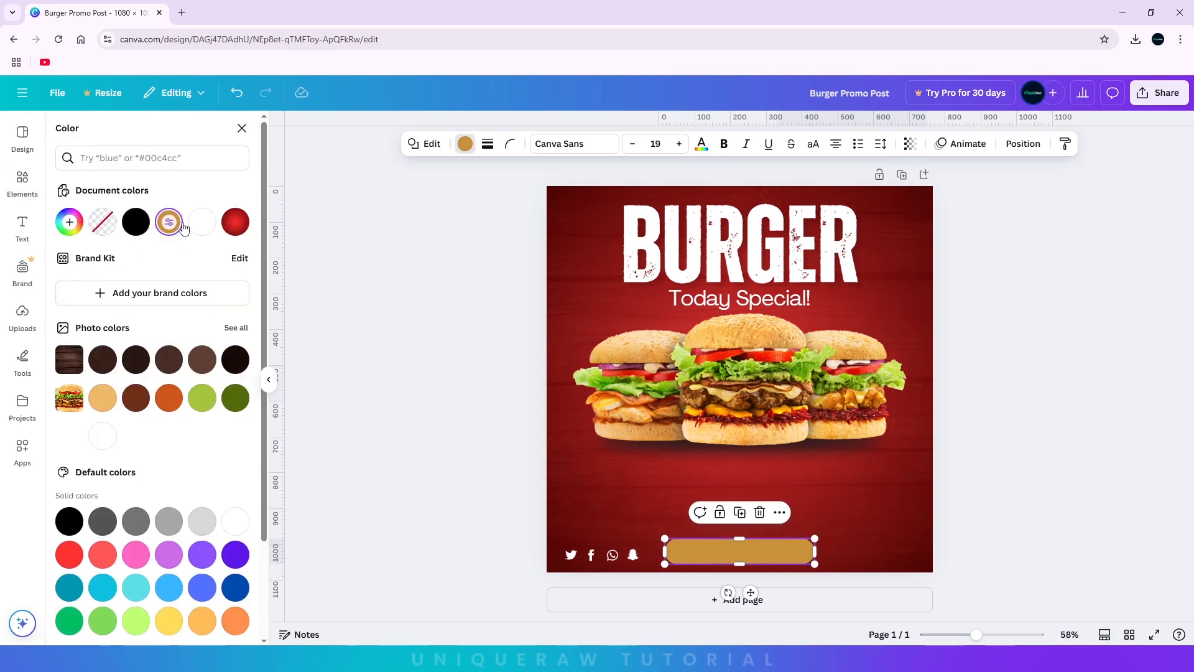
pyautogui.click(200, 224)
pyautogui.click(439, 493)
pyautogui.click(696, 551)
pyautogui.click(485, 495)
# Add a subheading with the contact phone number and place it over the white rounded bar
pyautogui.click(22, 235)
pyautogui.click(110, 352)
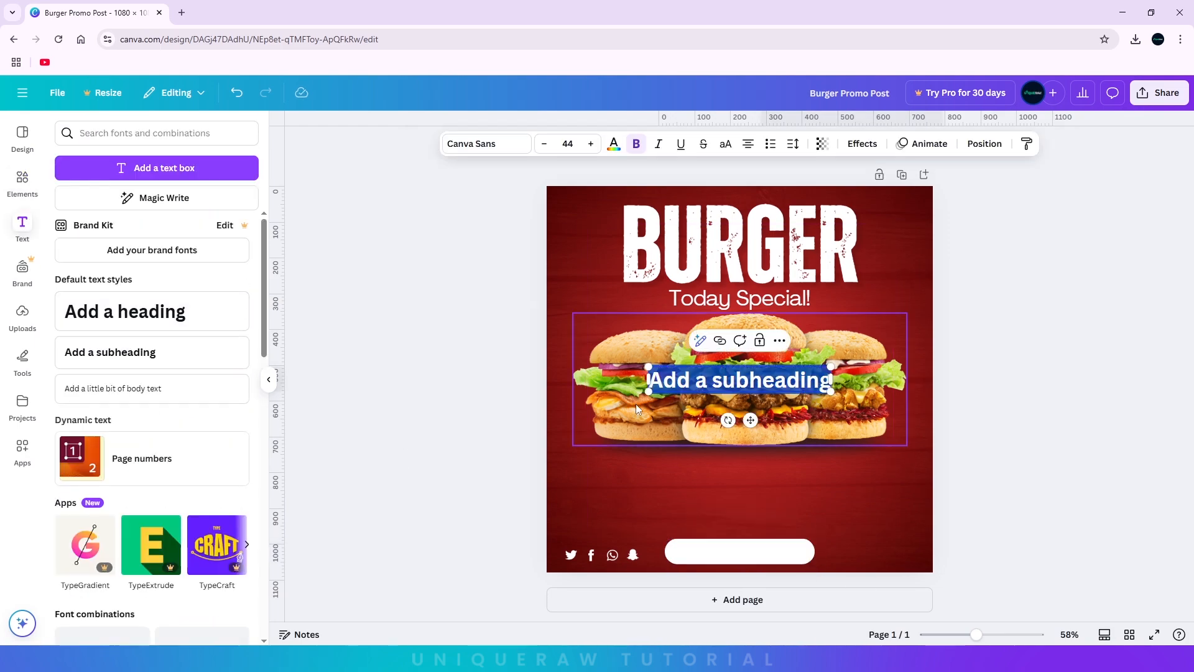
pyautogui.write('123-456-7890')
pyautogui.moveTo(765, 381); pyautogui.dragTo(765, 552)
# Color the phone number text dark red
pyautogui.click(614, 143)
pyautogui.click(65, 562)
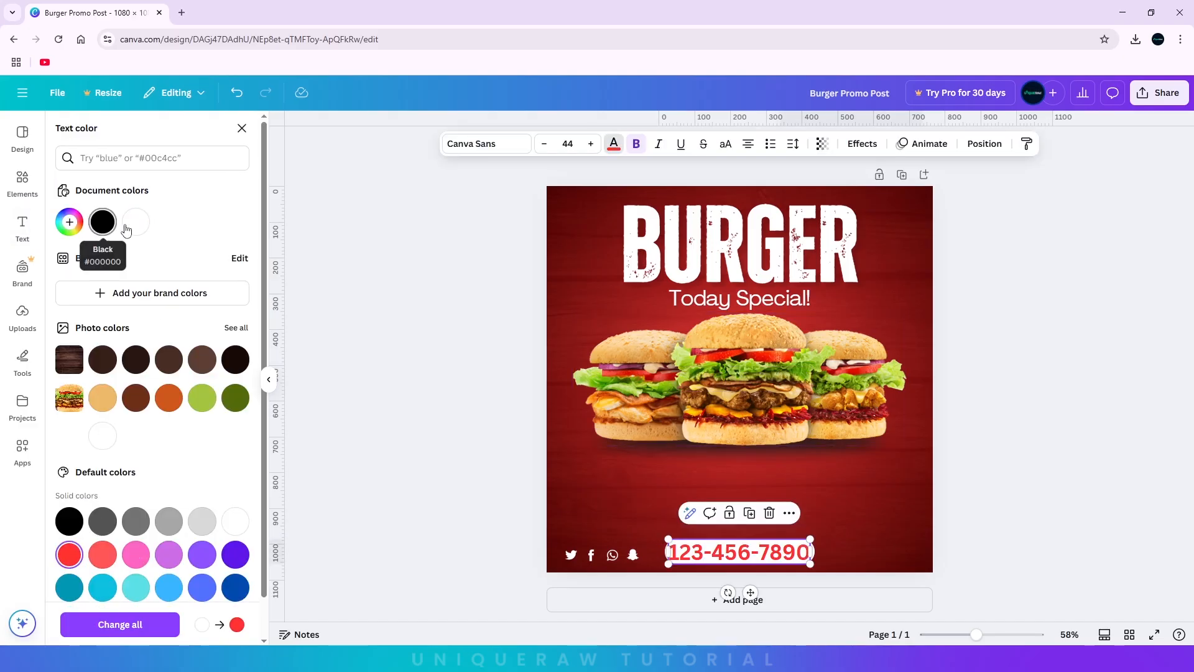
pyautogui.doubleClick(102, 225)
pyautogui.moveTo(231, 271); pyautogui.dragTo(242, 271)
pyautogui.click(398, 349)
# Set the phone number in Bebas Neue Cyrillic at size 53.3 and fit it centered inside the white bar
pyautogui.click(765, 552)
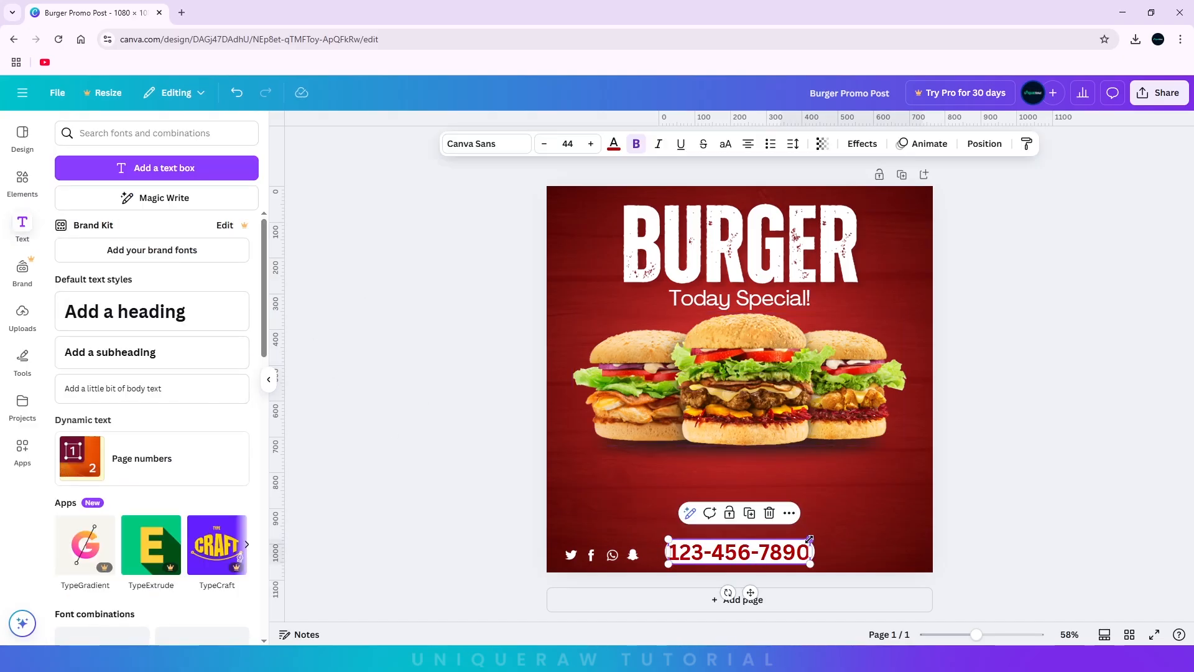
pyautogui.moveTo(810, 564); pyautogui.dragTo(803, 562)
pyautogui.doubleClick(781, 553)
pyautogui.hotkey('ctrl', 'a')
pyautogui.click(486, 144)
pyautogui.click(116, 187)
pyautogui.write('beba')
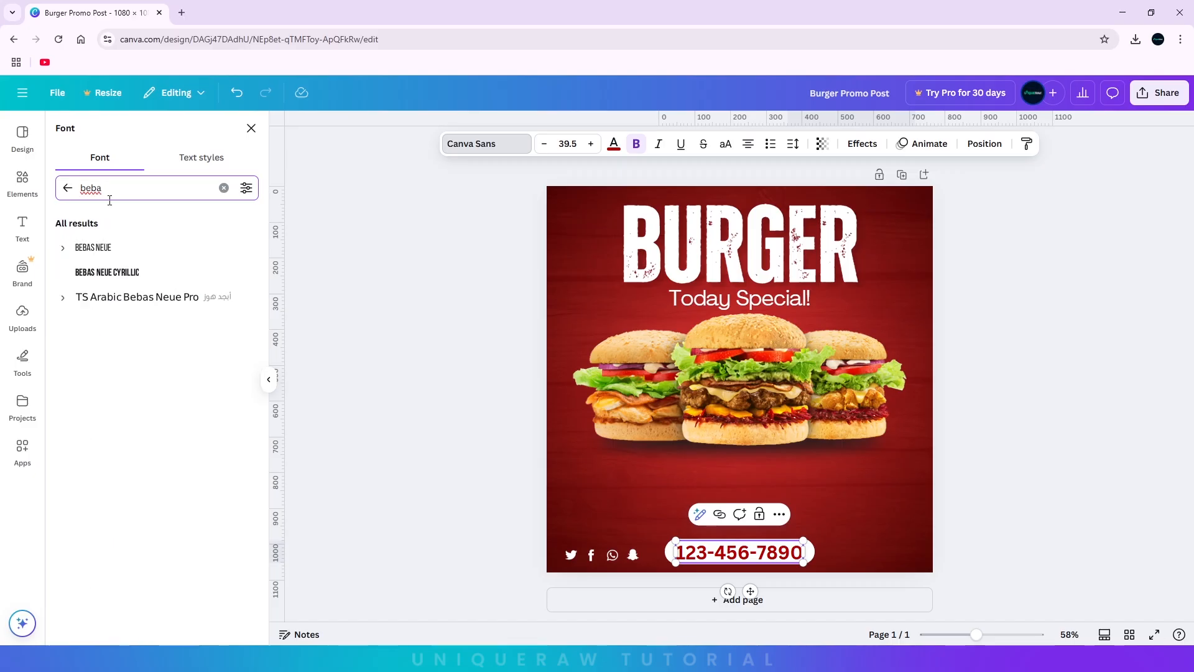
pyautogui.click(107, 272)
pyautogui.moveTo(766, 544); pyautogui.dragTo(799, 537)
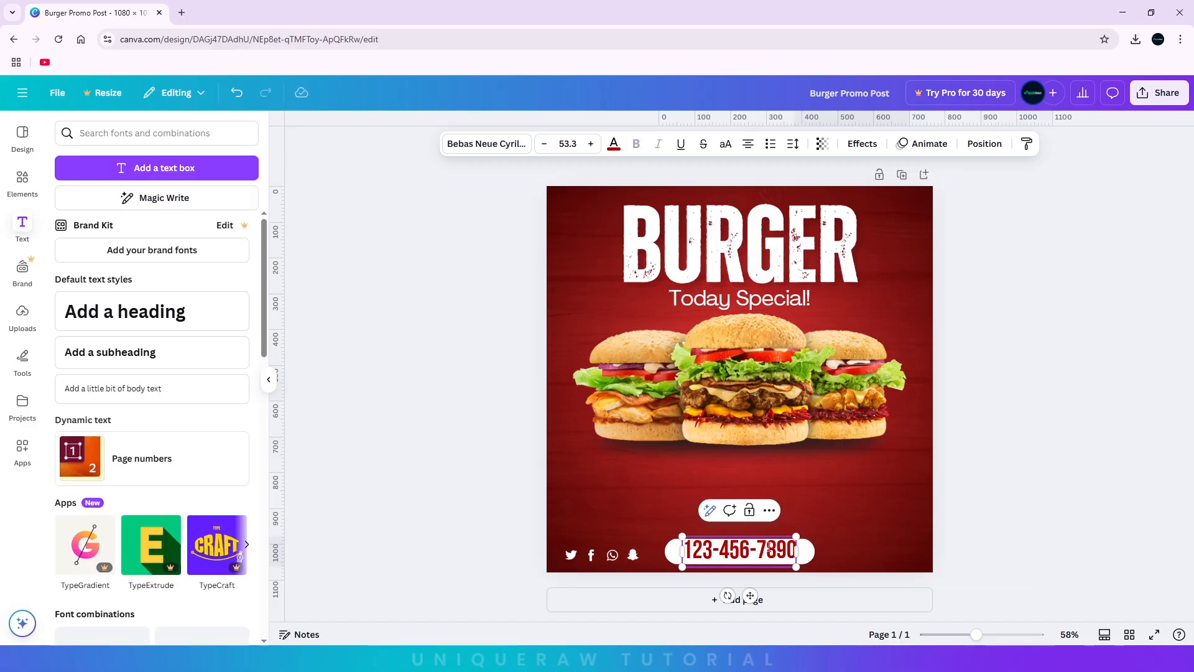
pyautogui.click(1008, 472)
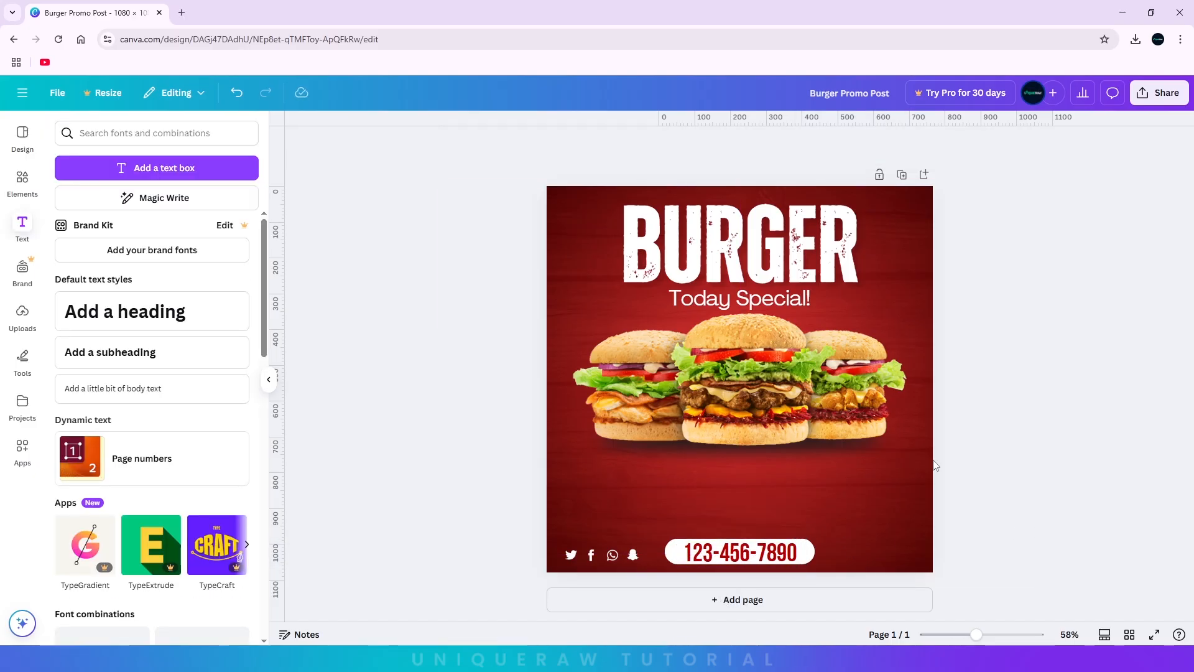
# Add a subheading with the text "Burgermania.com" above the lower-right part of the page
pyautogui.click(181, 352)
pyautogui.moveTo(782, 378); pyautogui.dragTo(853, 515)
pyautogui.write('website')
pyautogui.hotkey('ctrl', 'a')
pyautogui.write('Burgermania.com')
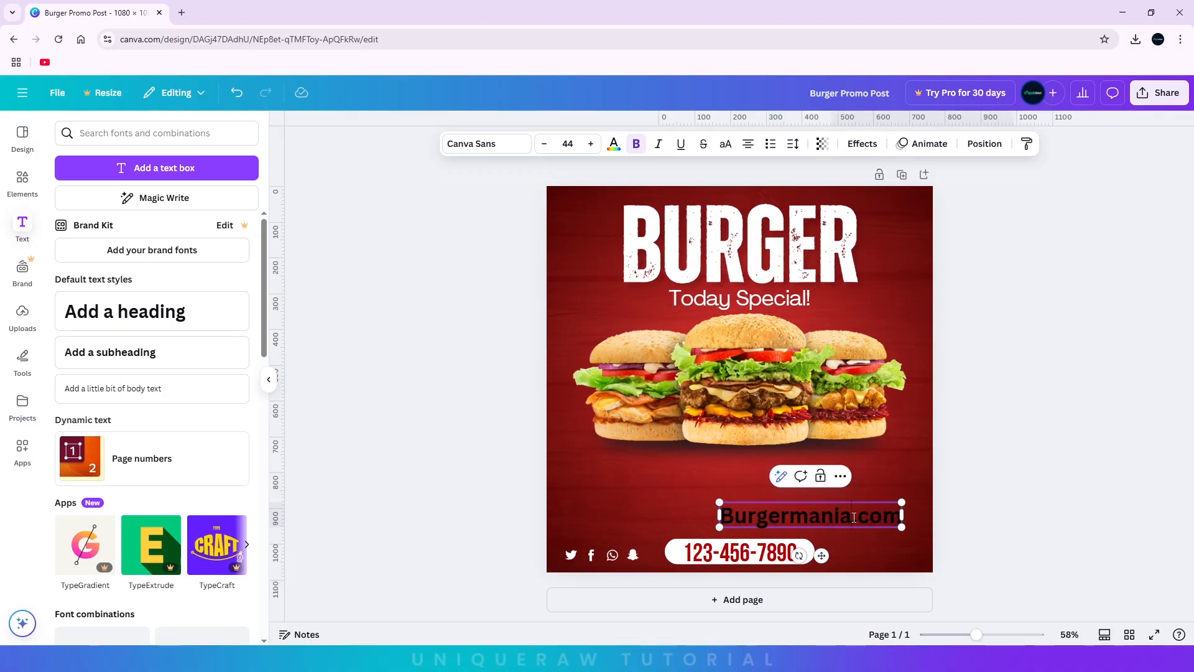
# Make the website text white and change its font to Bebas Neue
pyautogui.hotkey('ctrl', 'a')
pyautogui.click(613, 144)
pyautogui.click(486, 145)
pyautogui.click(93, 247)
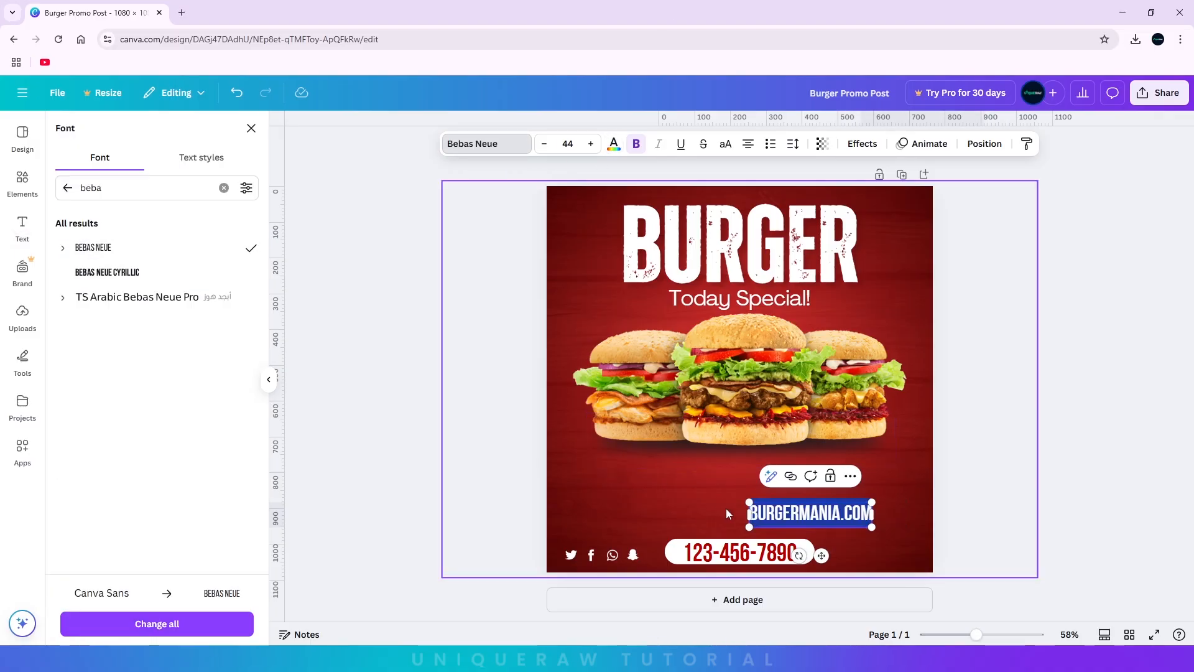
# Reduce the website text to size 31.2 and align it in the bottom-right corner beside the phone number bar
pyautogui.click(979, 509)
pyautogui.moveTo(847, 517); pyautogui.dragTo(896, 553)
pyautogui.moveTo(797, 539); pyautogui.dragTo(879, 553)
pyautogui.click(1016, 451)
pyautogui.click(877, 549)
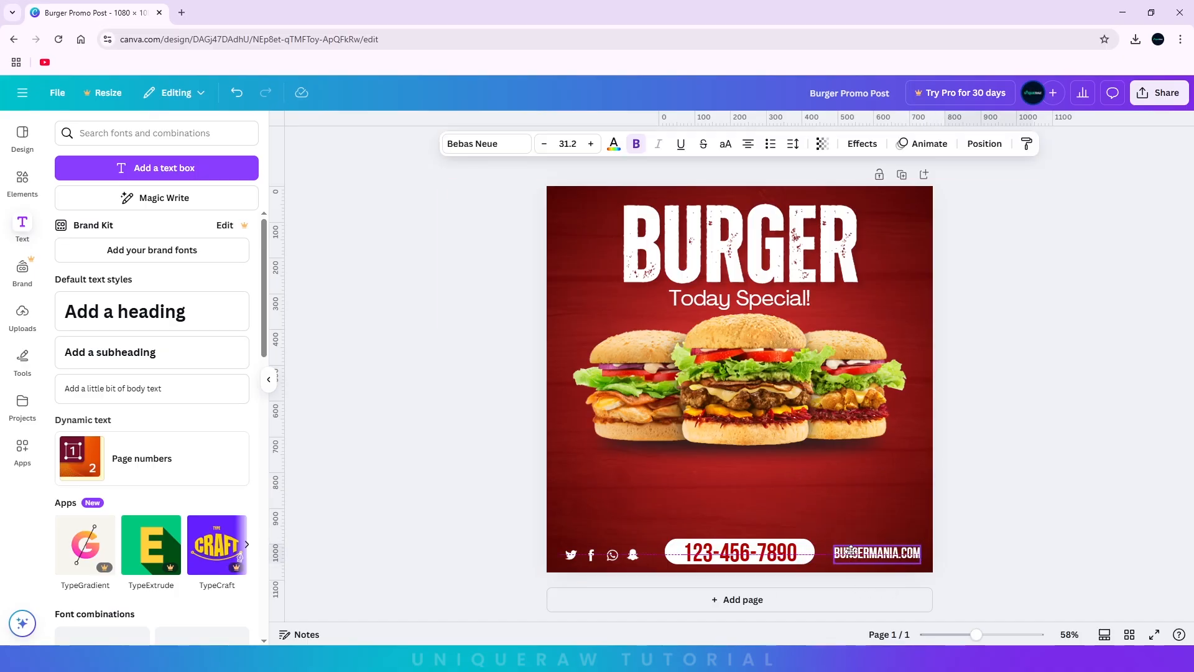
pyautogui.click(1090, 372)
# Search the elements for "circle" and add a brush-stroke circle outline graphic to the page
pyautogui.click(22, 180)
pyautogui.write('circle')
pyautogui.press('Return')
pyautogui.click(244, 230)
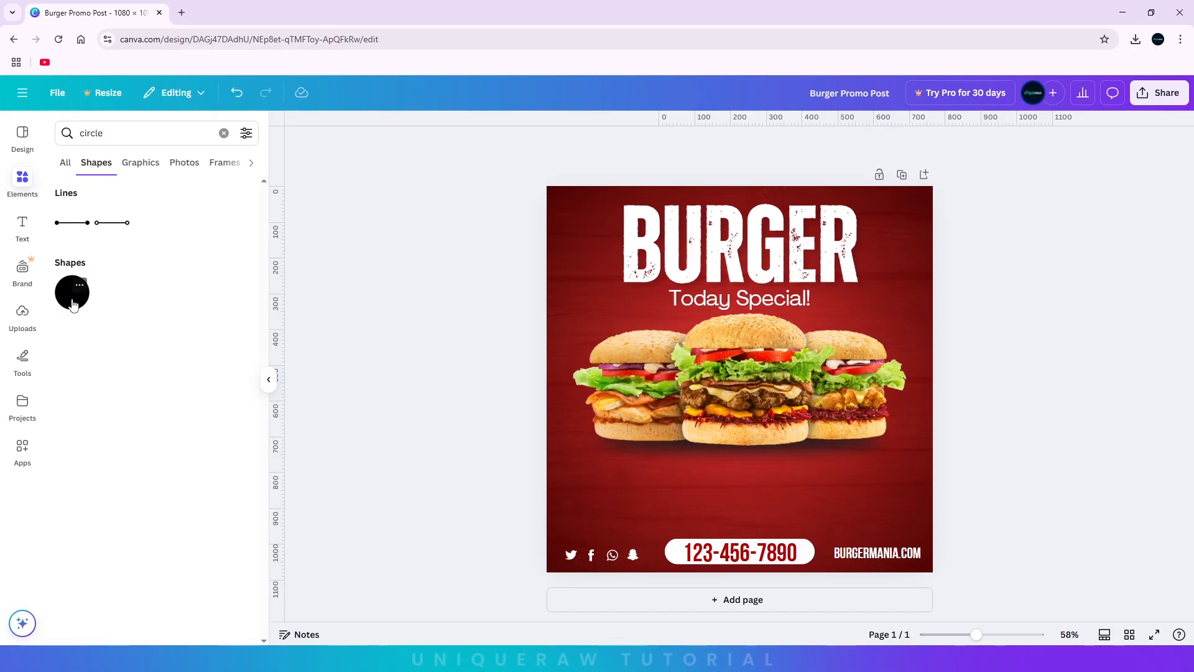
pyautogui.click(132, 172)
pyautogui.click(80, 314)
# Color the circle outline white, shrink it, and place it at the page's left edge above the left burger
pyautogui.click(621, 144)
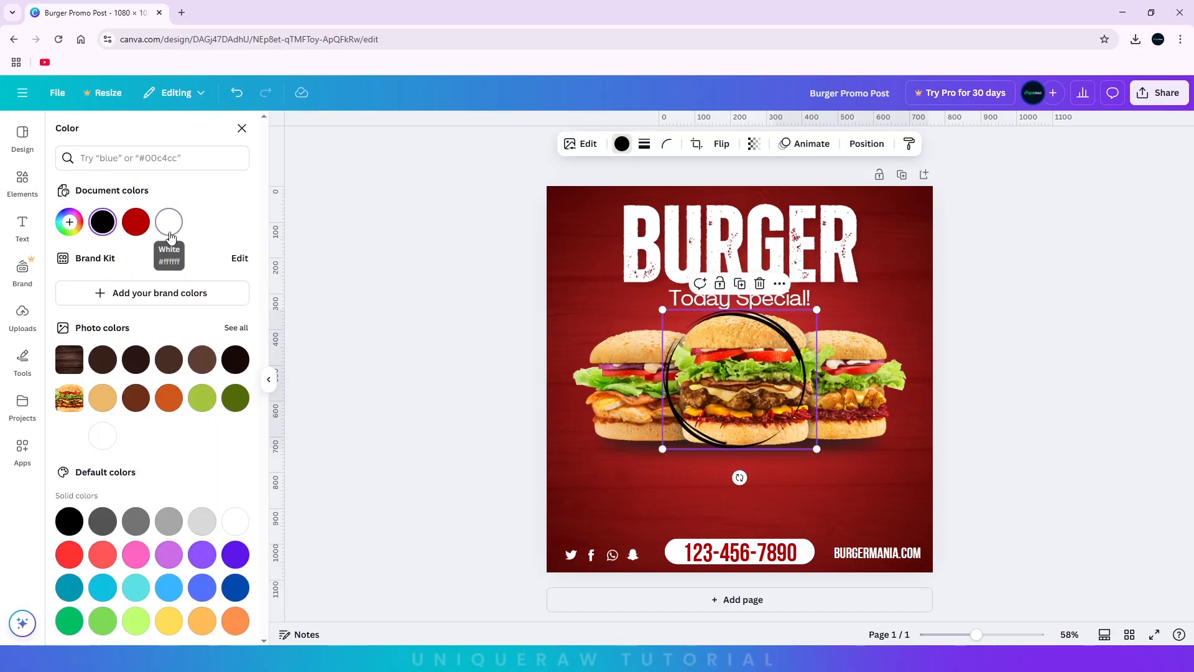
pyautogui.moveTo(813, 448); pyautogui.dragTo(737, 381)
pyautogui.moveTo(722, 325); pyautogui.dragTo(612, 282)
pyautogui.moveTo(631, 337); pyautogui.dragTo(581, 302)
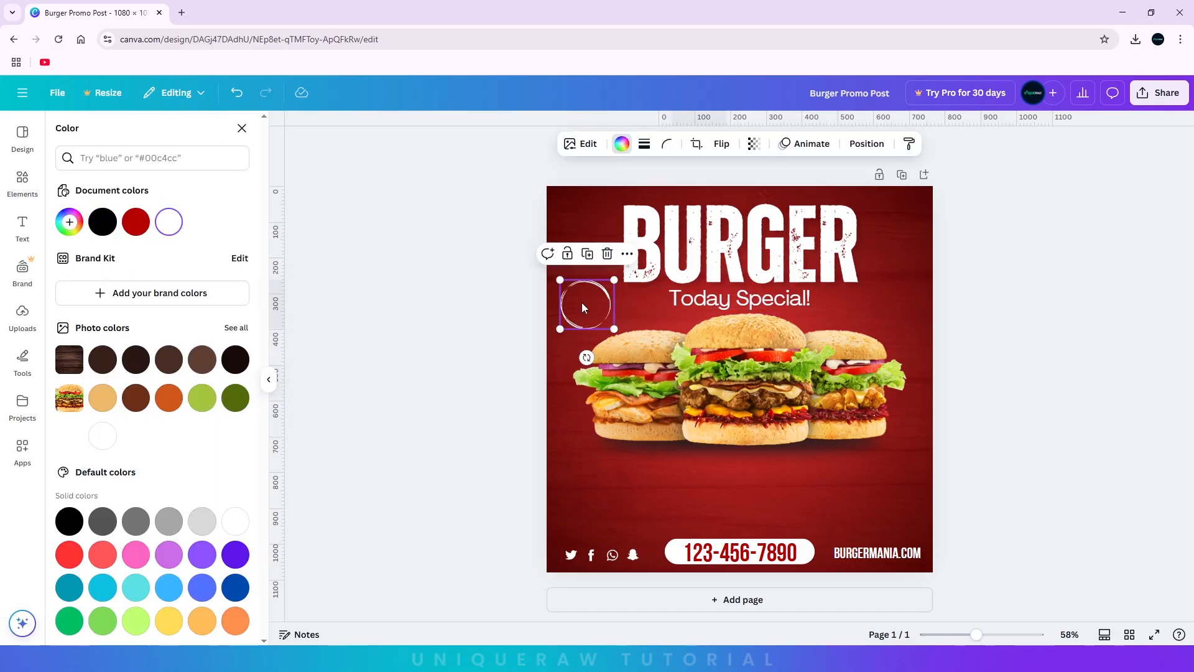
pyautogui.click(242, 128)
# Add a small subheading text reading "OPEN" and move it to the circle outline
pyautogui.moveTo(976, 635); pyautogui.dragTo(981, 634)
pyautogui.click(23, 228)
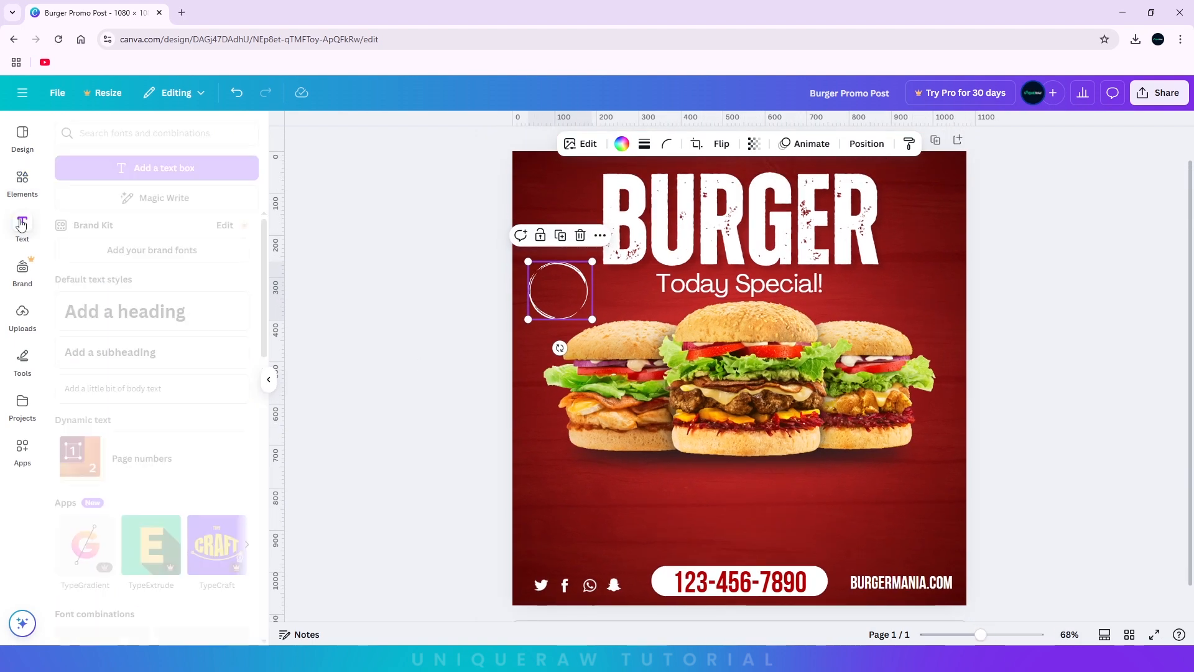
pyautogui.click(151, 352)
pyautogui.write('OPEN')
pyautogui.click(544, 144)
pyautogui.click(544, 143)
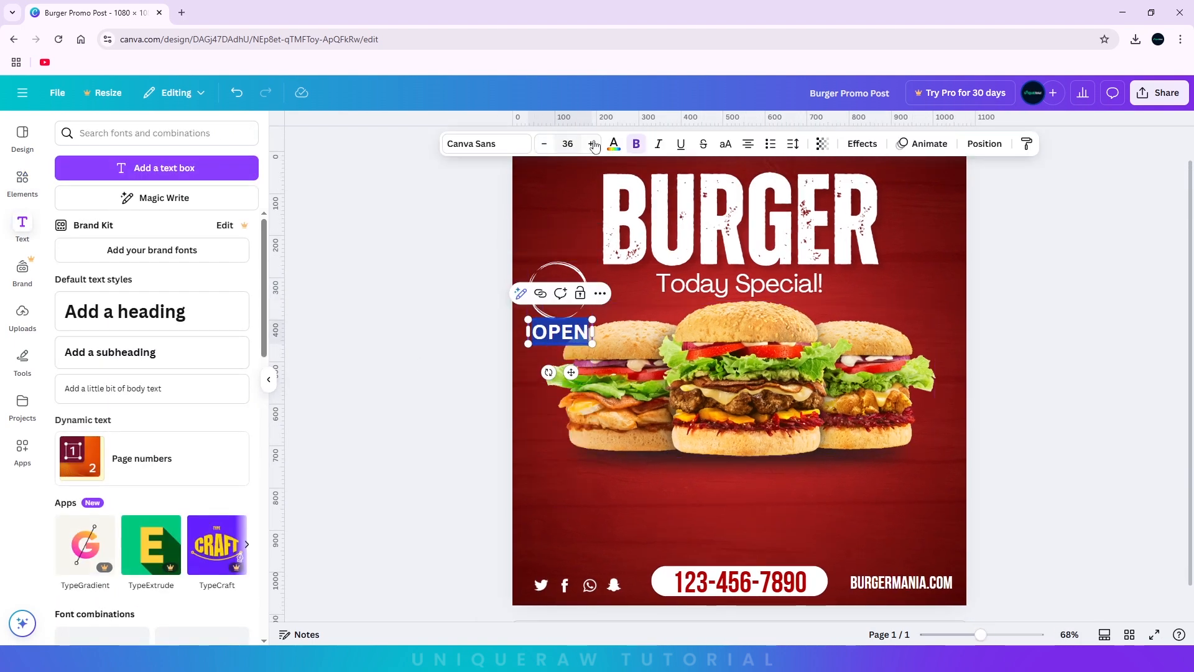
pyautogui.click(613, 143)
pyautogui.click(309, 304)
pyautogui.moveTo(560, 335)
pyautogui.mouseDown()
pyautogui.moveTo(574, 289)
pyautogui.moveTo(552, 334)
pyautogui.mouseUp()
# Add "9AM" under "OPEN" and set both lines tilted inside the circle outline
pyautogui.doubleClick(566, 300)
pyautogui.write('9a')
pyautogui.click(599, 299)
pyautogui.click(562, 300)
pyautogui.keyDown('shift'); pyautogui.click(560, 284); pyautogui.keyUp('shift')
pyautogui.click(430, 341)
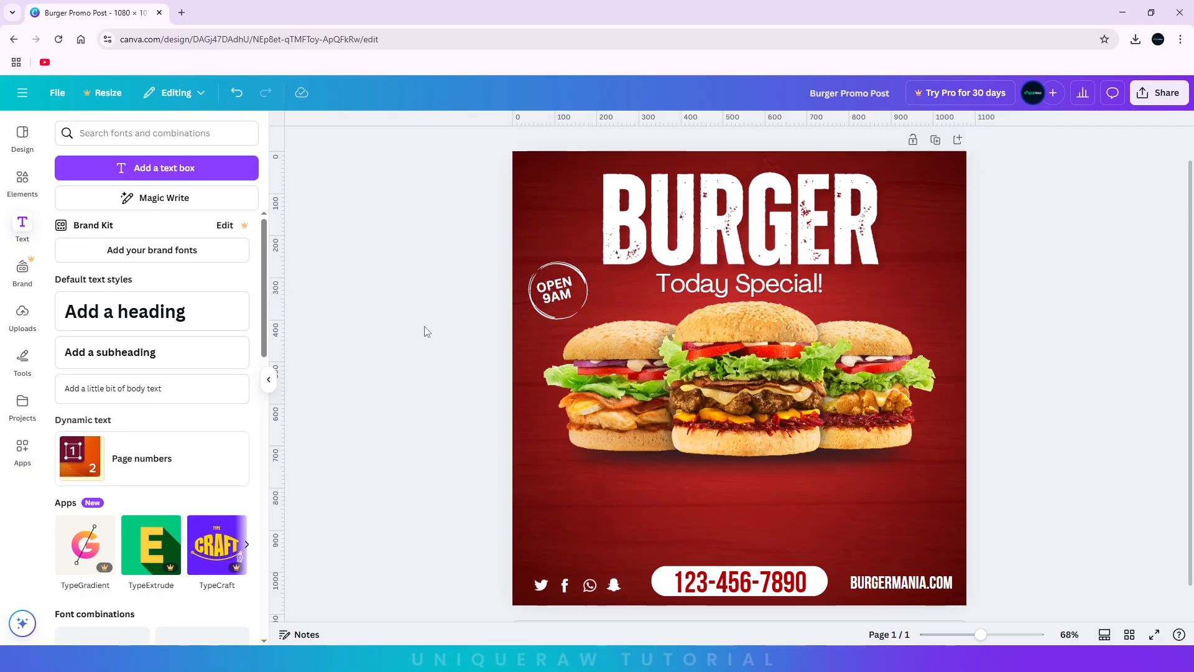
# Duplicate the BURGER headline below the burgers, change its text to "$9.90 ONLY", and reduce it to size 119
pyautogui.keyDown('alt'); pyautogui.moveTo(718, 248); pyautogui.dragTo(718, 529); pyautogui.keyUp('alt')
pyautogui.doubleClick(815, 523)
pyautogui.write('$9.90 ONLY')
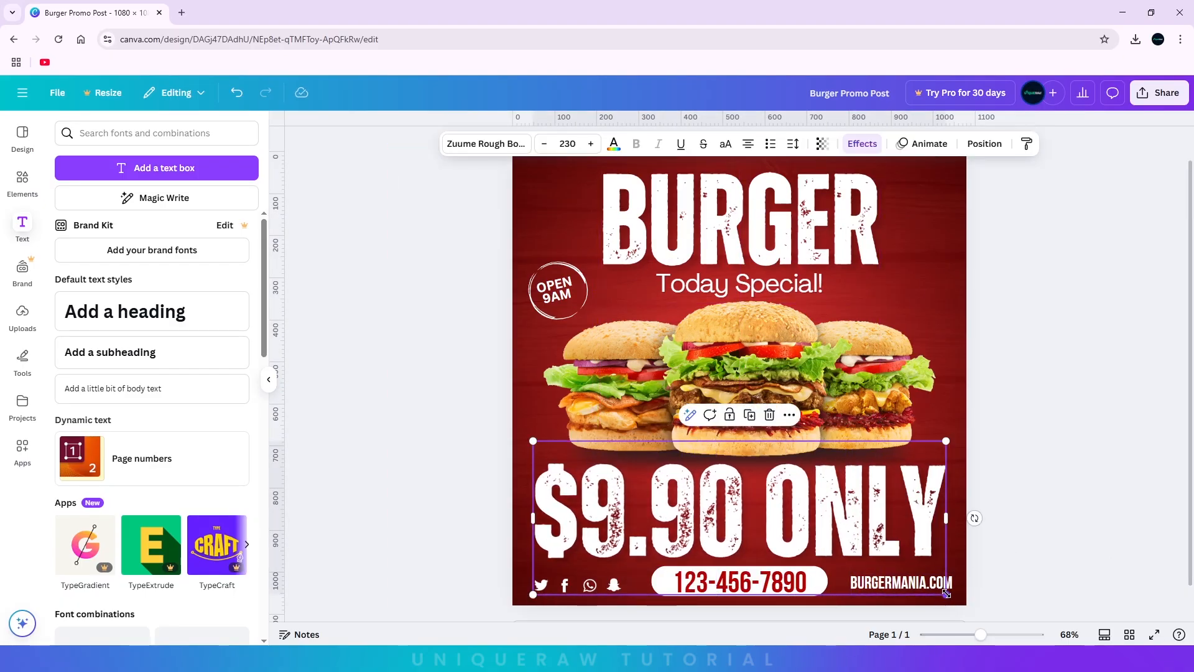
pyautogui.moveTo(946, 595); pyautogui.dragTo(841, 538)
pyautogui.click(1080, 535)
pyautogui.scroll(-1, 1080, 536)
# Color the "$9.90 ONLY" price text yellow
pyautogui.click(785, 473)
pyautogui.click(613, 144)
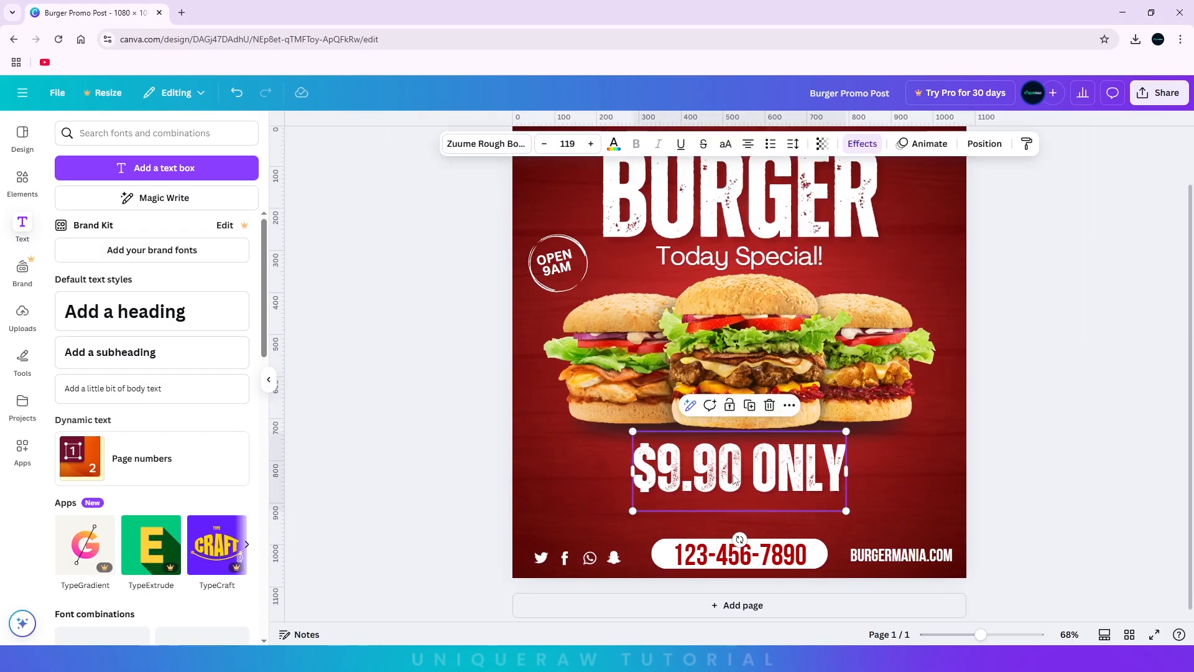
pyautogui.click(168, 622)
pyautogui.click(394, 502)
pyautogui.click(394, 500)
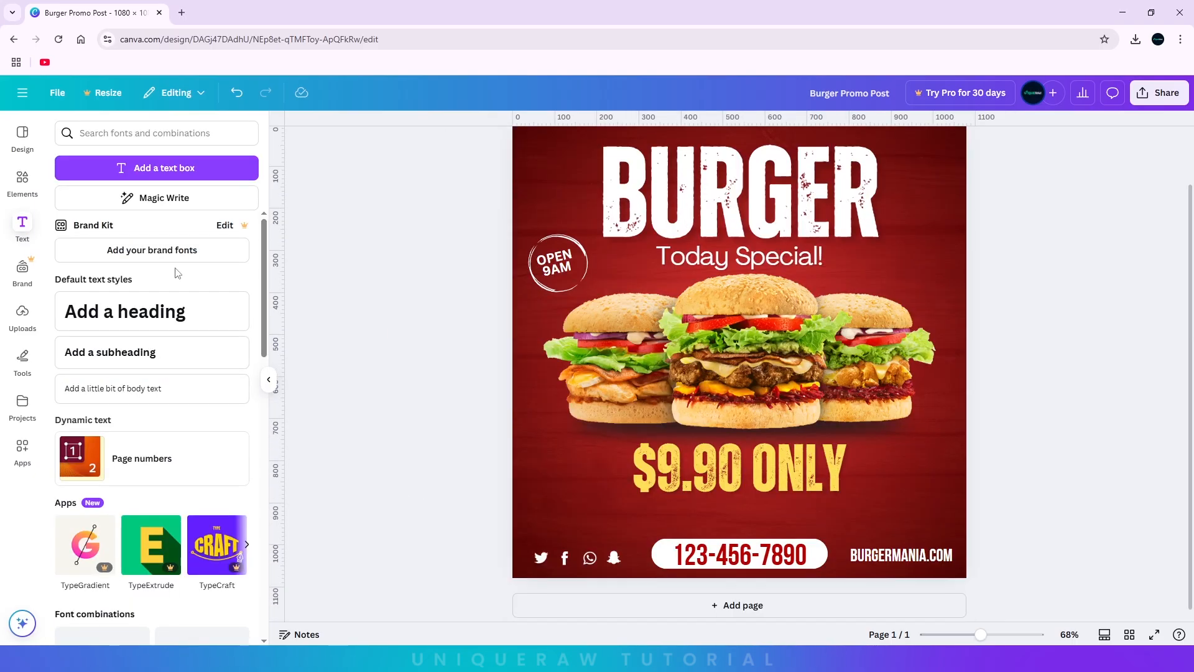
pyautogui.click(23, 180)
pyautogui.tripleClick(145, 133)
pyautogui.write('Oninon r')
pyautogui.press('BackSpace')
pyautogui.press('BackSpace')
pyautogui.press('Return')
pyautogui.click(141, 163)
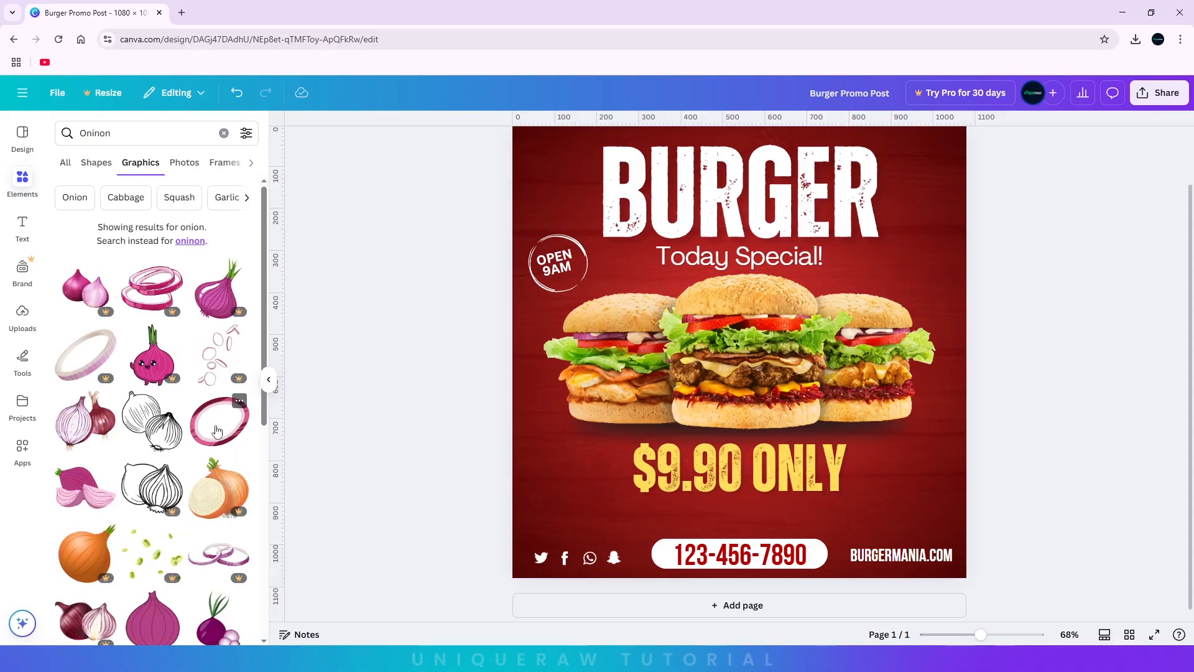
pyautogui.scroll(-2, 217, 431)
pyautogui.scroll(1, 217, 431)
pyautogui.click(218, 358)
pyautogui.press('Delete')
pyautogui.scroll(1, 128, 355)
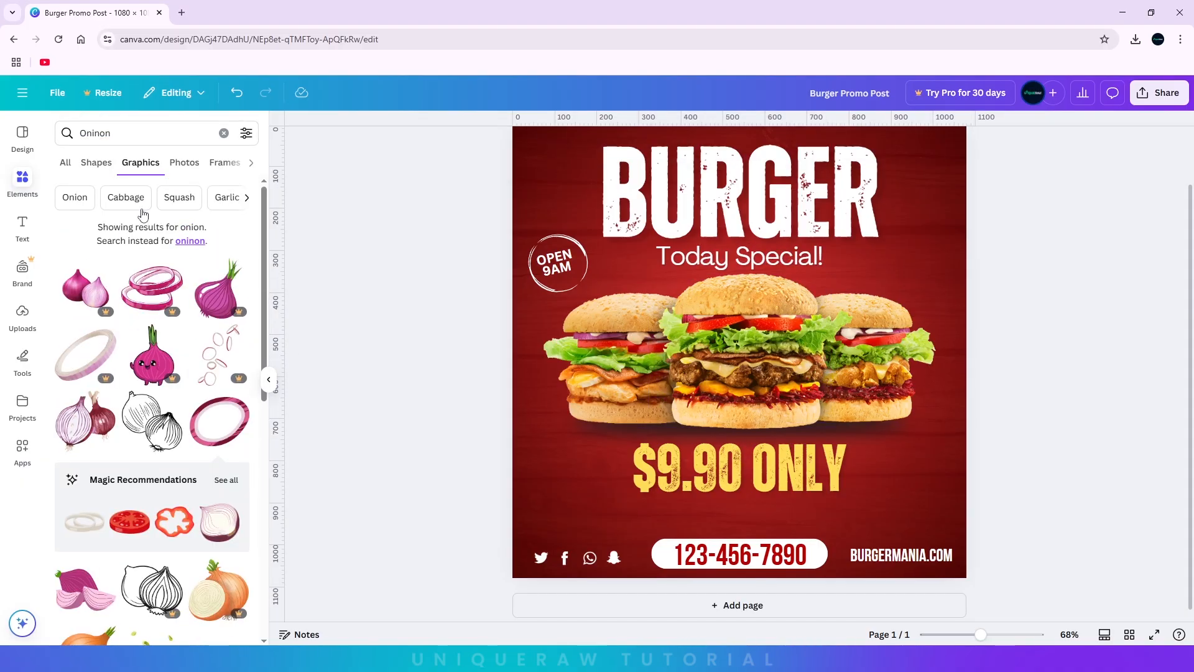
pyautogui.click(74, 198)
pyautogui.scroll(-5, 173, 344)
pyautogui.scroll(-10, 174, 399)
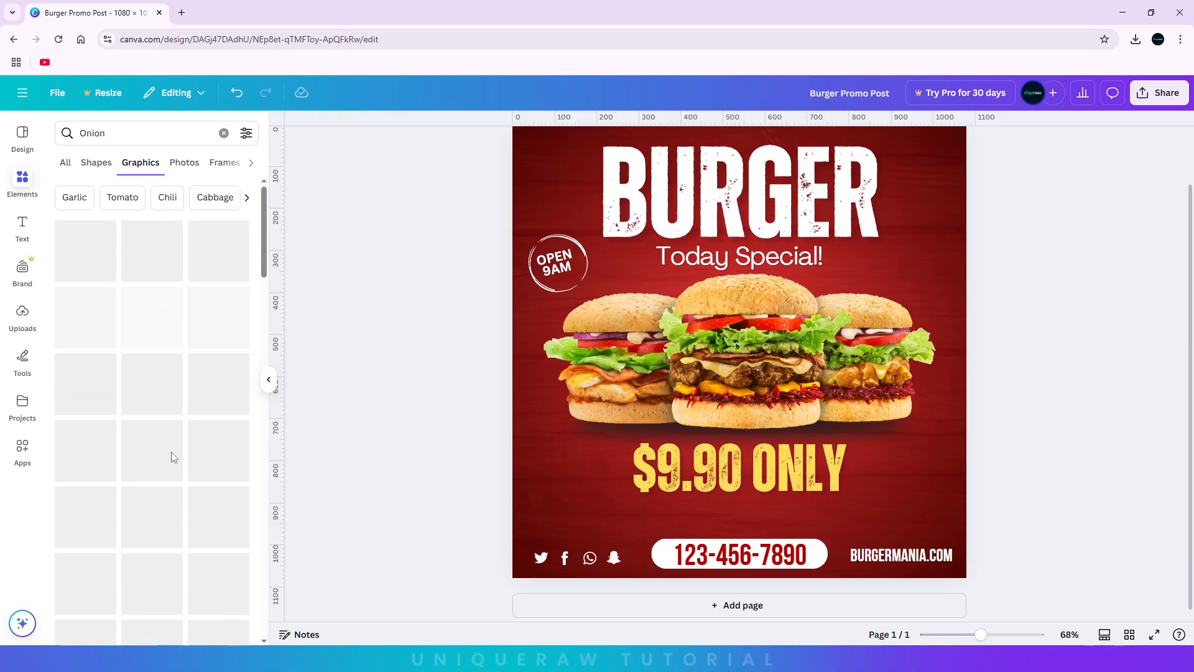
pyautogui.scroll(-5, 133, 408)
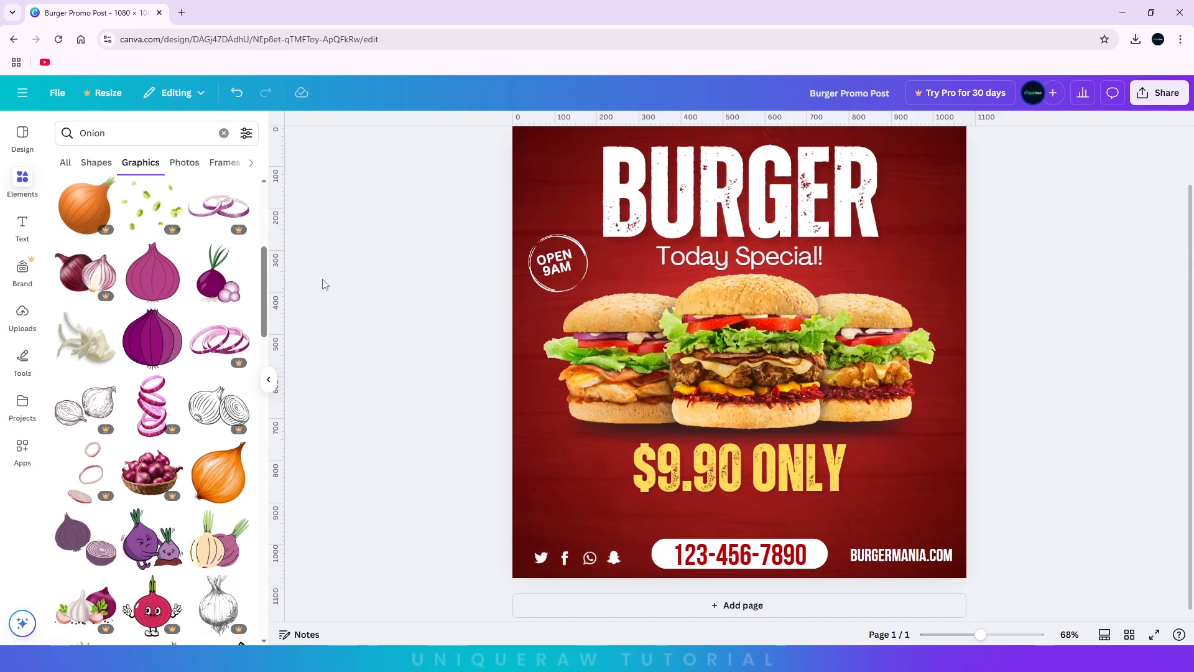
# Search the graphics for "arrow" and add a curved hand-drawn arrow to the page
pyautogui.moveTo(118, 133); pyautogui.dragTo(2, 133)
pyautogui.write('arrow')
pyautogui.press('Return')
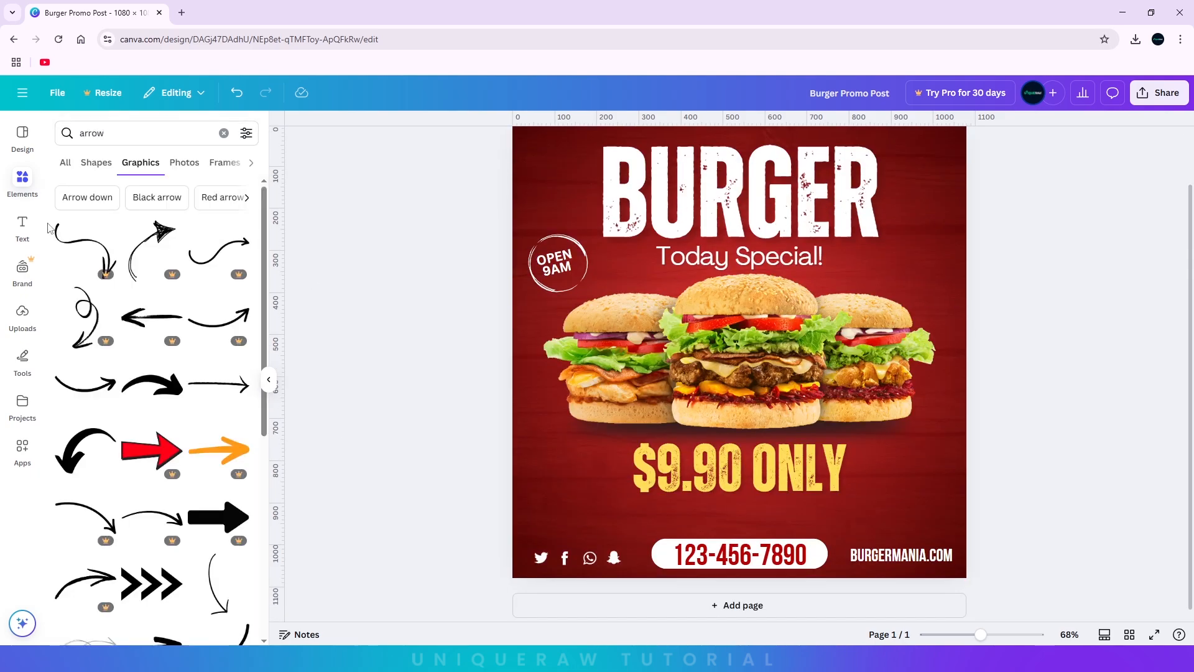
pyautogui.scroll(-1, 79, 361)
pyautogui.click(85, 327)
# Make the curved arrow small and white, flip it vertically, and place it at the price text's upper-right end
pyautogui.moveTo(740, 352); pyautogui.dragTo(864, 498)
pyautogui.moveTo(952, 523); pyautogui.dragTo(877, 502)
pyautogui.moveTo(862, 494); pyautogui.dragTo(872, 431)
pyautogui.click(721, 144)
pyautogui.click(707, 198)
pyautogui.moveTo(859, 478); pyautogui.dragTo(865, 449)
# Duplicate the "Today Special!" text near the arrow and change the copy to "Extra CHEES" on two lines
pyautogui.click(809, 262)
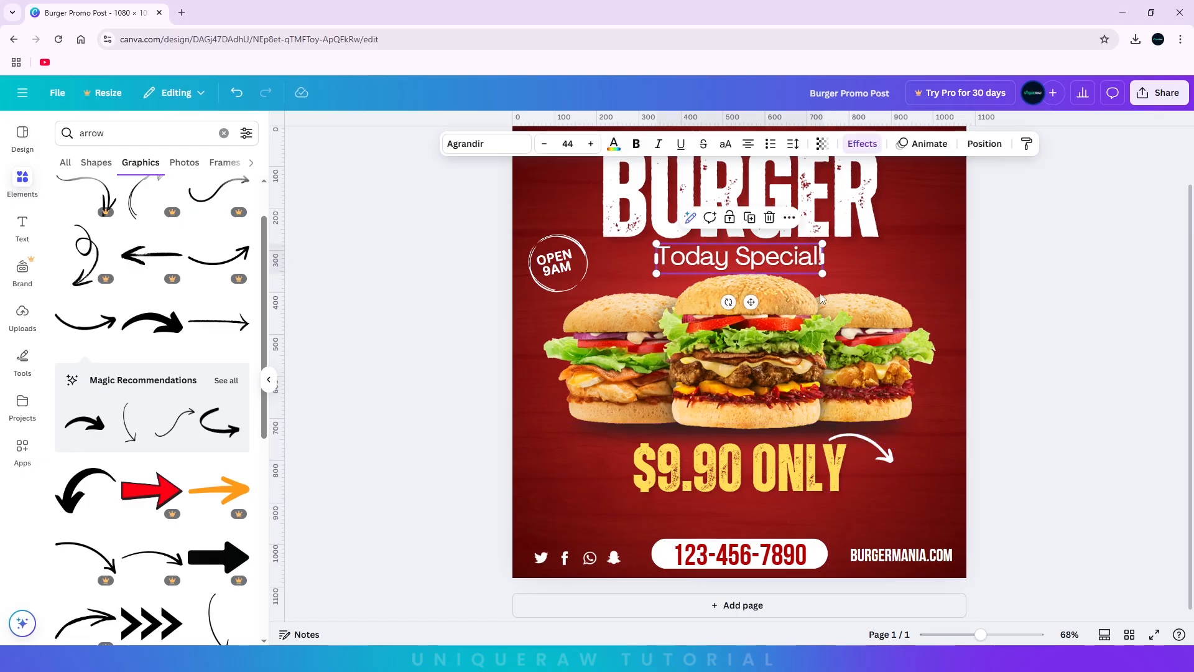
pyautogui.keyDown('alt'); pyautogui.moveTo(809, 261); pyautogui.dragTo(921, 498); pyautogui.keyUp('alt')
pyautogui.doubleClick(921, 498)
pyautogui.write('Extra')
pyautogui.press('Return')
pyautogui.write('CHEES')
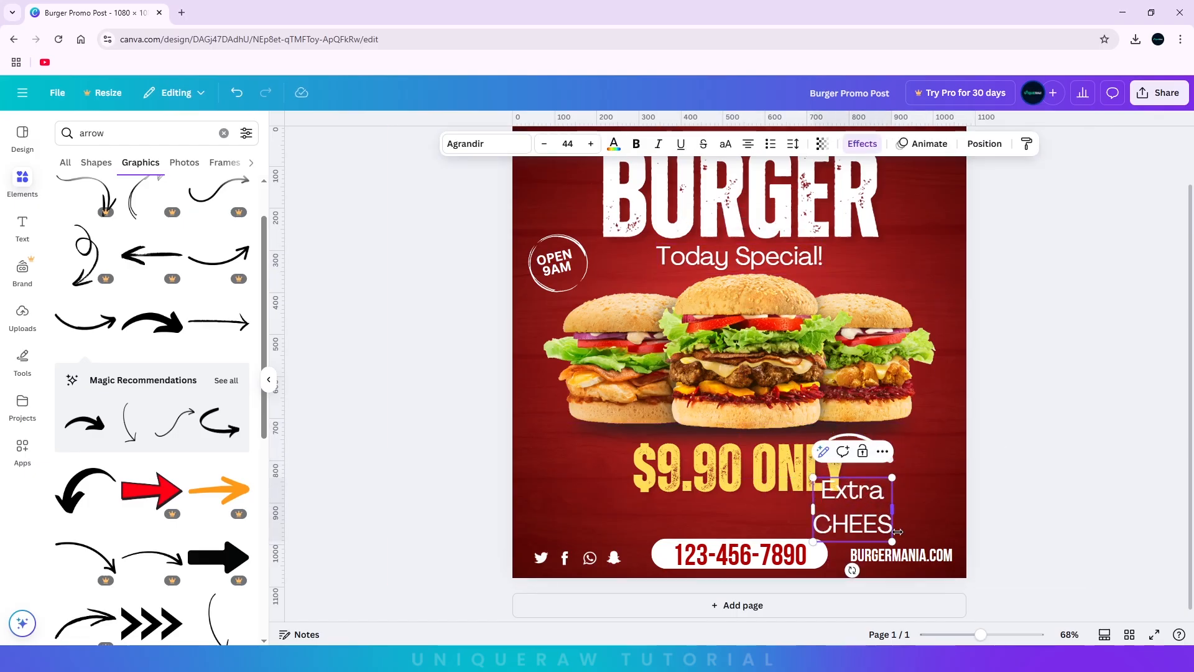
# Reduce the "Extra CHEES" text to size 25 with tighter line spacing and place it below the arrow tip
pyautogui.hotkey('ctrl', 'a')
pyautogui.click(544, 147)
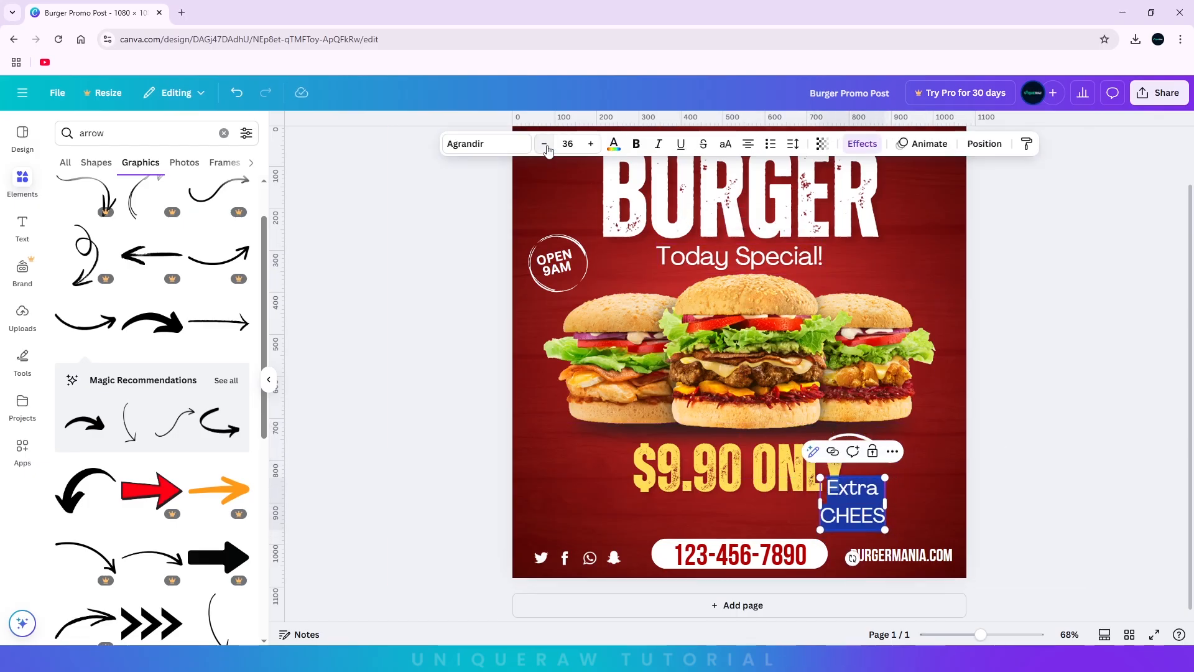
pyautogui.click(793, 143)
pyautogui.click(754, 238)
pyautogui.click(1056, 418)
pyautogui.moveTo(853, 494); pyautogui.dragTo(901, 486)
pyautogui.click(1063, 426)
# Duplicate "Today Special!" above the phone number bar, change the copy to "Order Now", and scale it to size 40.1
pyautogui.click(784, 261)
pyautogui.keyDown('alt'); pyautogui.moveTo(784, 260); pyautogui.dragTo(784, 515); pyautogui.keyUp('alt')
pyautogui.doubleClick(783, 514)
pyautogui.write('oRDE')
pyautogui.press('BackSpace')
pyautogui.press('BackSpace')
pyautogui.press('BackSpace')
pyautogui.press('BackSpace')
pyautogui.write('Order Now')
pyautogui.moveTo(785, 518); pyautogui.dragTo(783, 518)
pyautogui.moveTo(805, 529); pyautogui.dragTo(754, 510)
pyautogui.press('Escape')
pyautogui.click(143, 133)
pyautogui.write('play button')
pyautogui.press('Return')
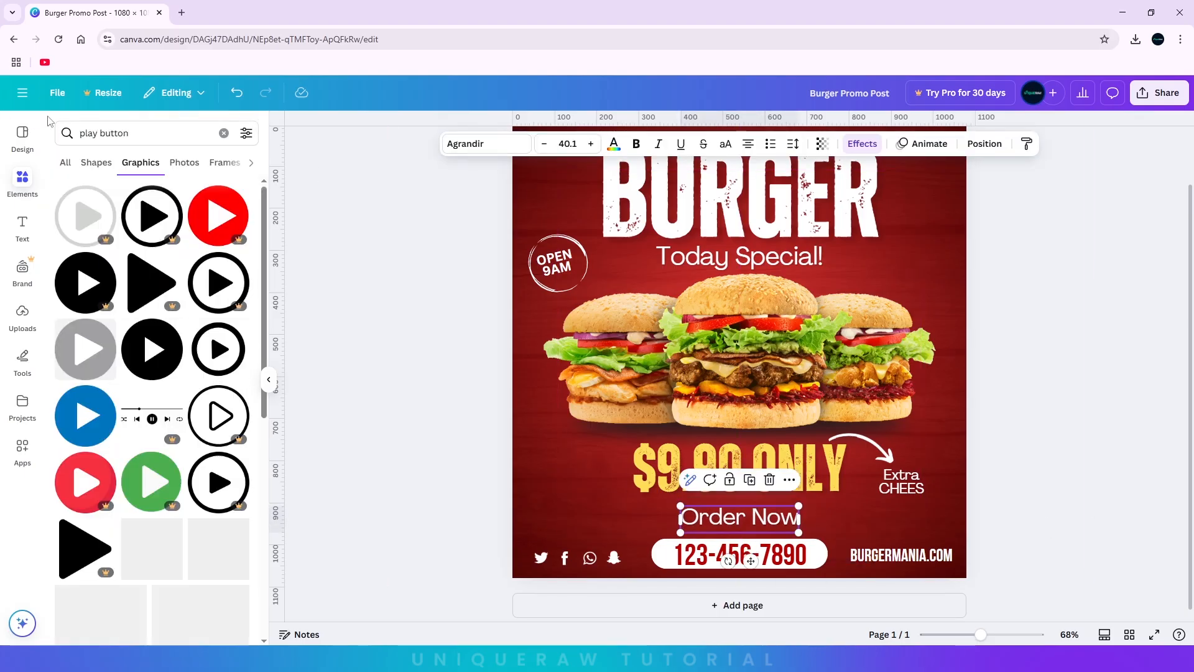
pyautogui.scroll(-3, 147, 346)
pyautogui.scroll(2, 147, 346)
pyautogui.click(223, 133)
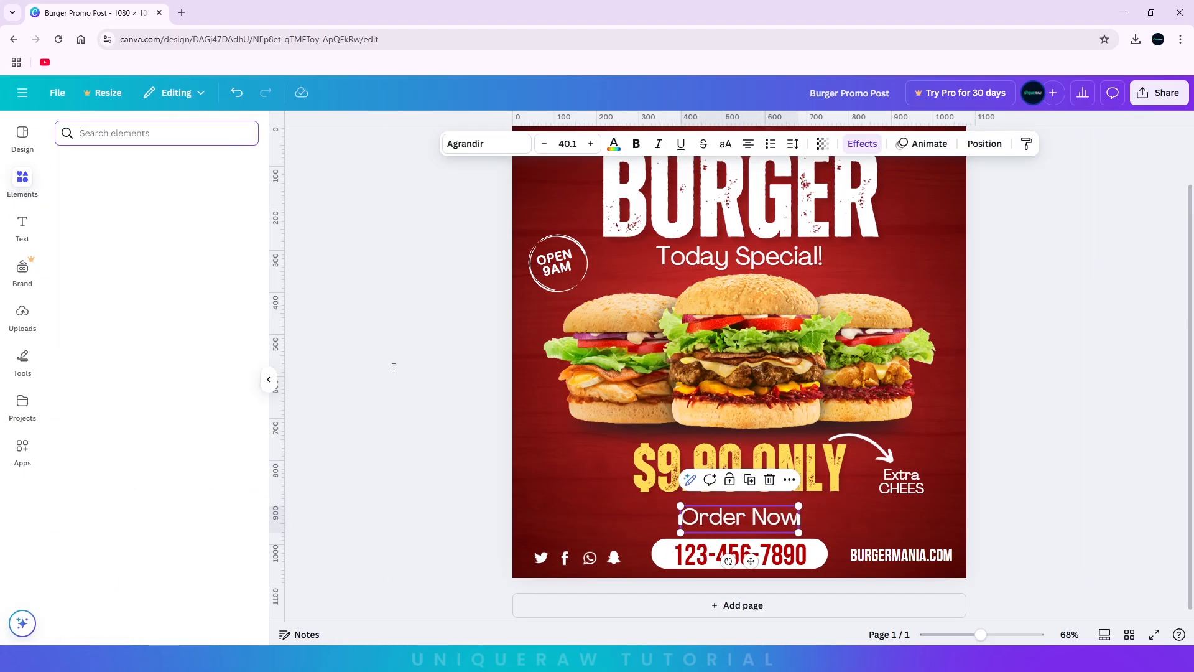
pyautogui.click(392, 368)
pyautogui.click(660, 528)
pyautogui.click(919, 453)
pyautogui.scroll(2, 901, 458)
pyautogui.scroll(-2, 782, 484)
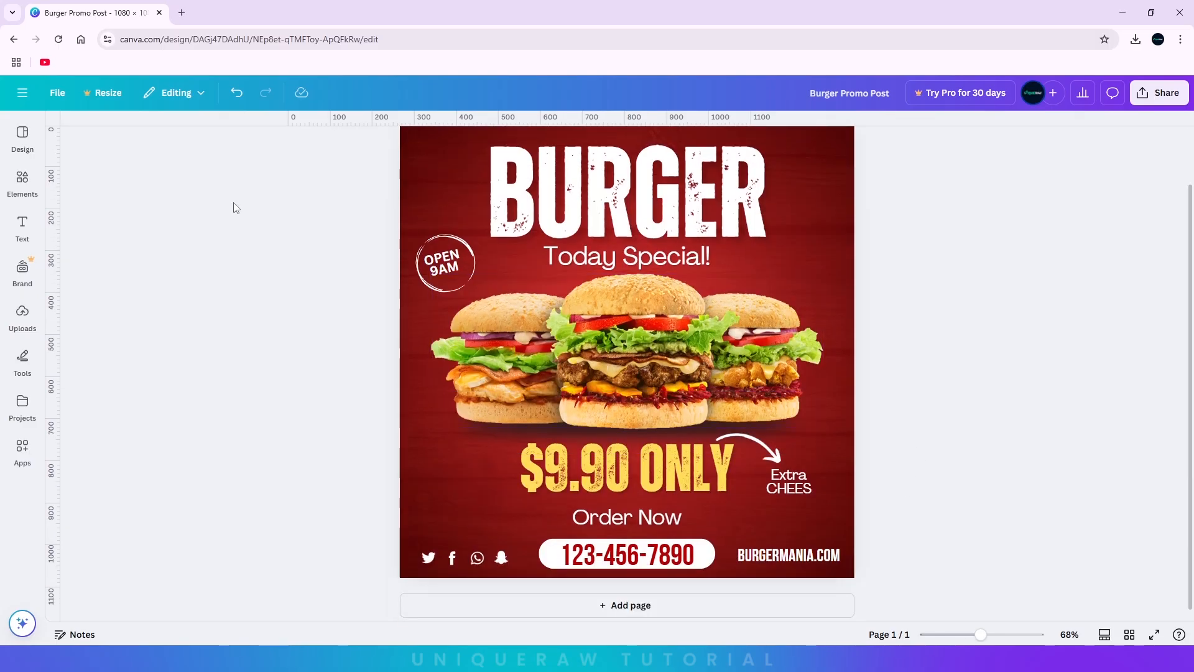
# Search the graphics for "qr" and add a simple blocky QR code graphic to the page
pyautogui.click(8, 187)
pyautogui.click(118, 133)
pyautogui.write('qr')
pyautogui.press('Return')
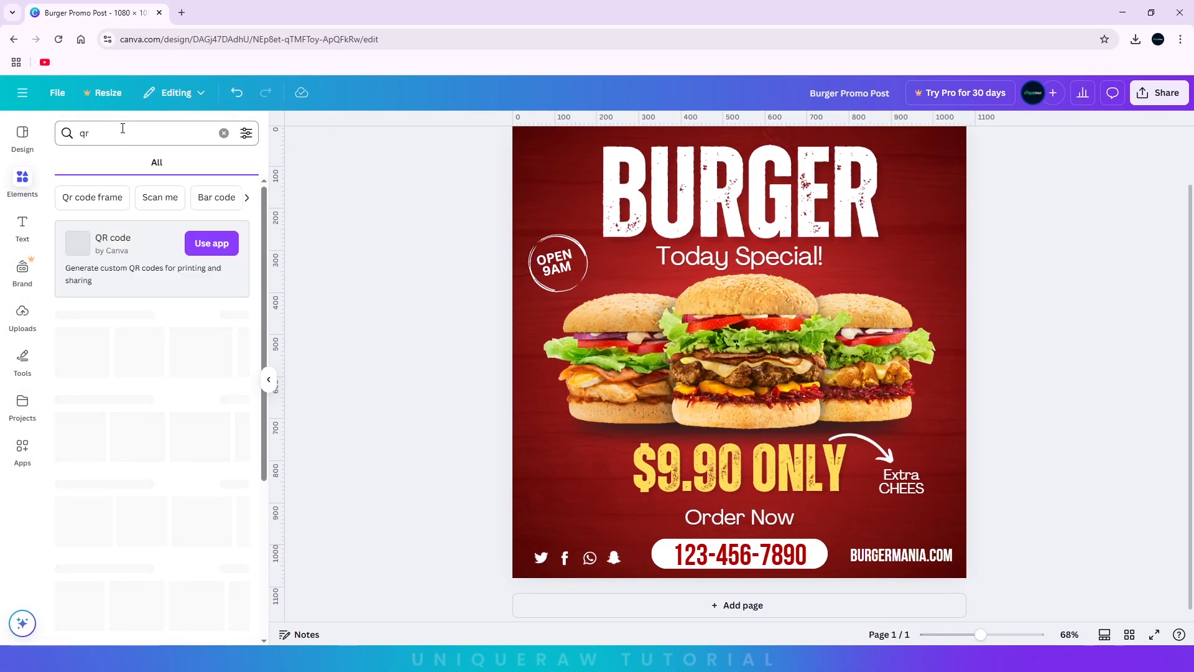
pyautogui.click(234, 316)
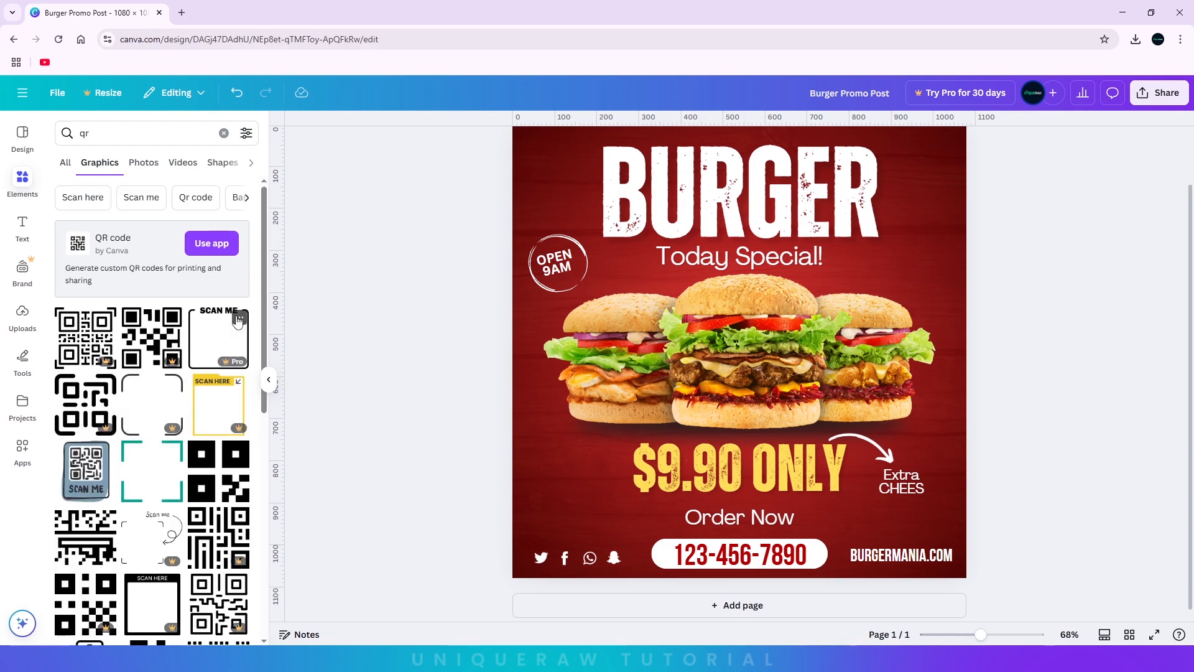
pyautogui.scroll(-2, 233, 316)
pyautogui.click(208, 356)
# Color the QR code white, shrink it, and place it in the page's top-right corner
pyautogui.click(621, 144)
pyautogui.click(202, 222)
pyautogui.moveTo(830, 260); pyautogui.dragTo(686, 405)
pyautogui.moveTo(668, 423); pyautogui.dragTo(936, 172)
pyautogui.scroll(2, 939, 177)
pyautogui.moveTo(933, 249); pyautogui.dragTo(924, 225)
pyautogui.click(1046, 339)
pyautogui.moveTo(980, 634); pyautogui.dragTo(975, 634)
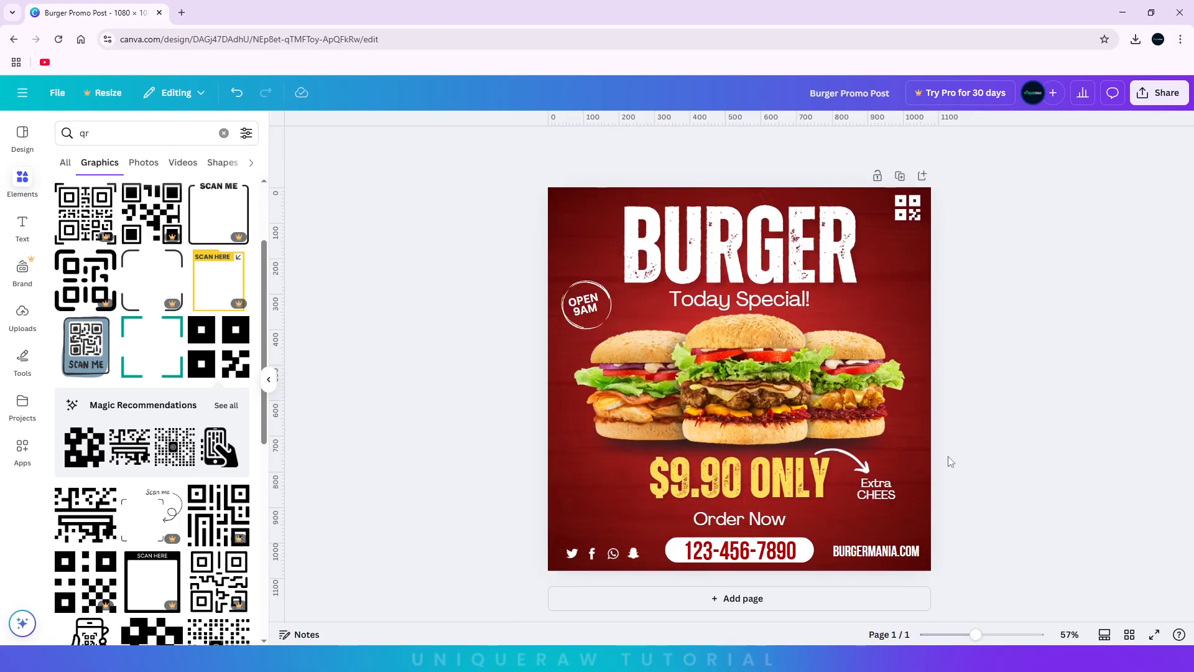
# Duplicate the curved arrow to the price text's left side, flip it horizontally, and fit it beside the price
pyautogui.click(851, 459)
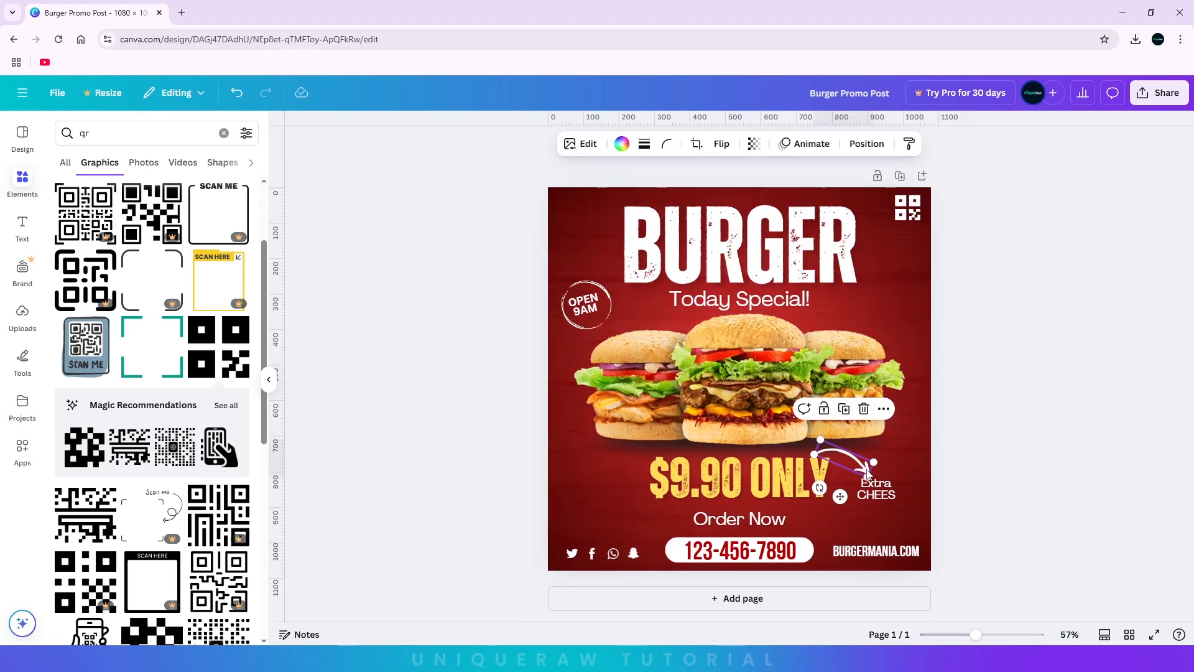
pyautogui.keyDown('alt'); pyautogui.moveTo(851, 458); pyautogui.dragTo(610, 461); pyautogui.keyUp('alt')
pyautogui.click(724, 143)
pyautogui.click(727, 174)
pyautogui.moveTo(589, 502); pyautogui.dragTo(644, 514)
pyautogui.moveTo(622, 455); pyautogui.dragTo(623, 462)
# Duplicate the "Extra CHEES" text below the left arrow and change the copy to "Chicken", "Beef" and "Seafood" on three lines
pyautogui.keyDown('alt'); pyautogui.moveTo(882, 496); pyautogui.dragTo(602, 515); pyautogui.keyUp('alt')
pyautogui.doubleClick(603, 515)
pyautogui.write('Chicken')
pyautogui.press('Return')
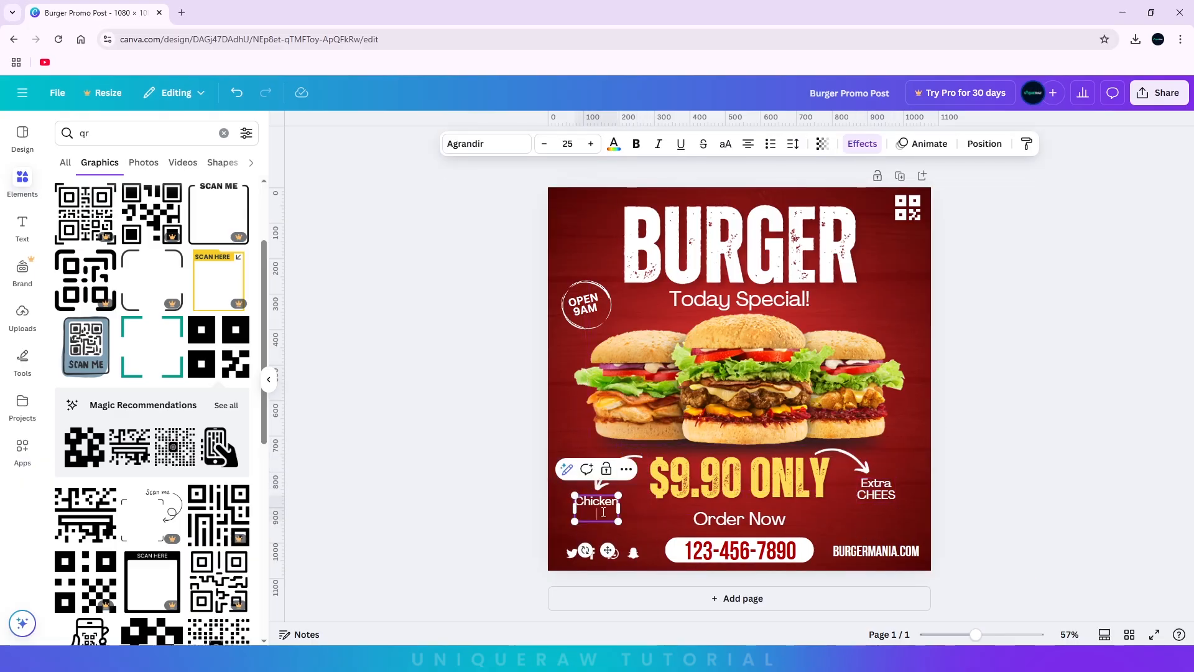
pyautogui.write('Beef')
pyautogui.press('Return')
pyautogui.write('Seafood')
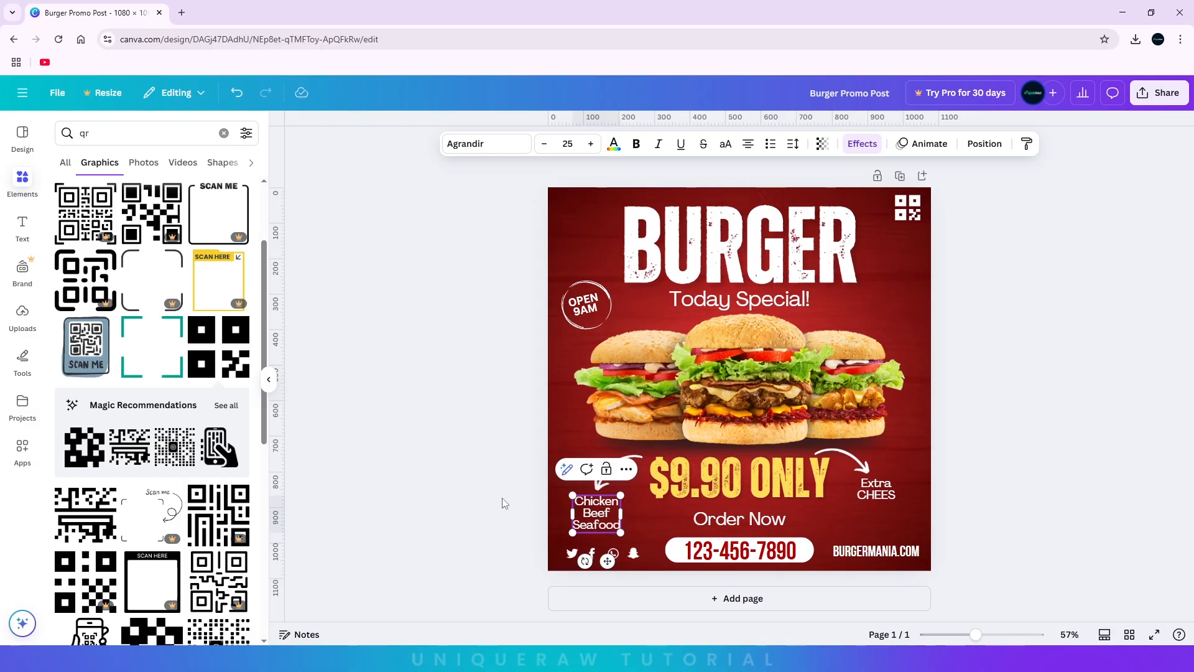
# Fine-tune the positions of the "Chicken Beef Seafood" text and the left arrow beside the price
pyautogui.click(505, 503)
pyautogui.moveTo(606, 519); pyautogui.dragTo(622, 465)
pyautogui.click(501, 467)
pyautogui.moveTo(632, 497); pyautogui.dragTo(628, 501)
pyautogui.click(496, 420)
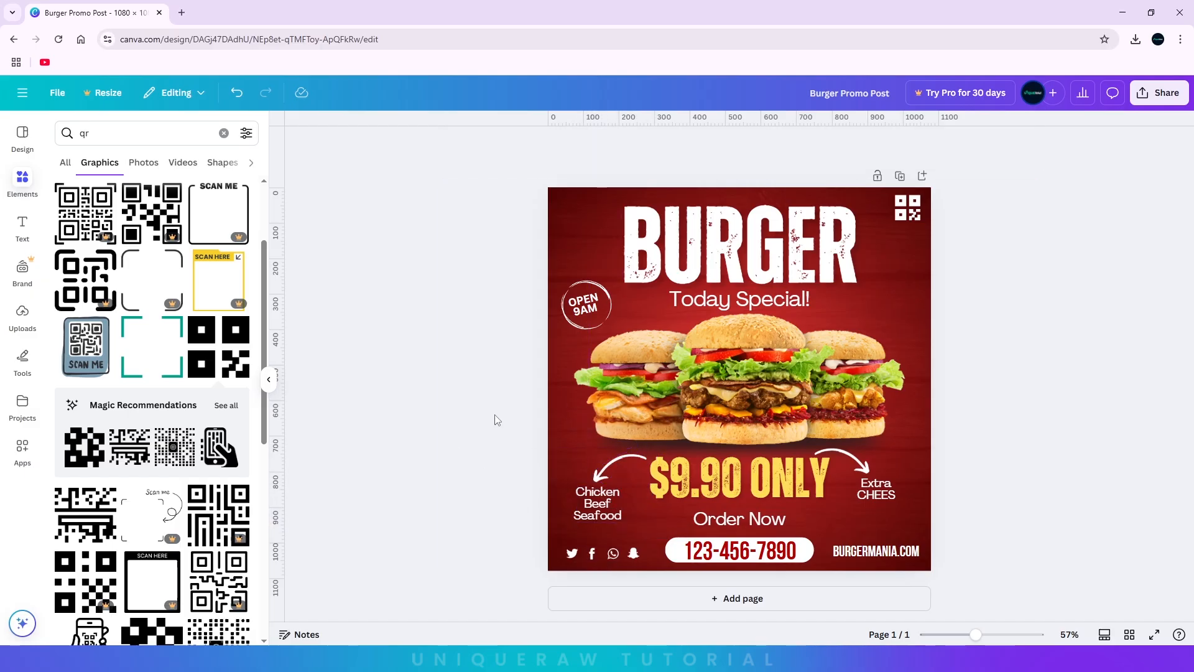
# Search the graphics for "light" and place a yellow glow on both the left and right sides of the page
pyautogui.tripleClick(91, 135)
pyautogui.write('light')
pyautogui.press('Return')
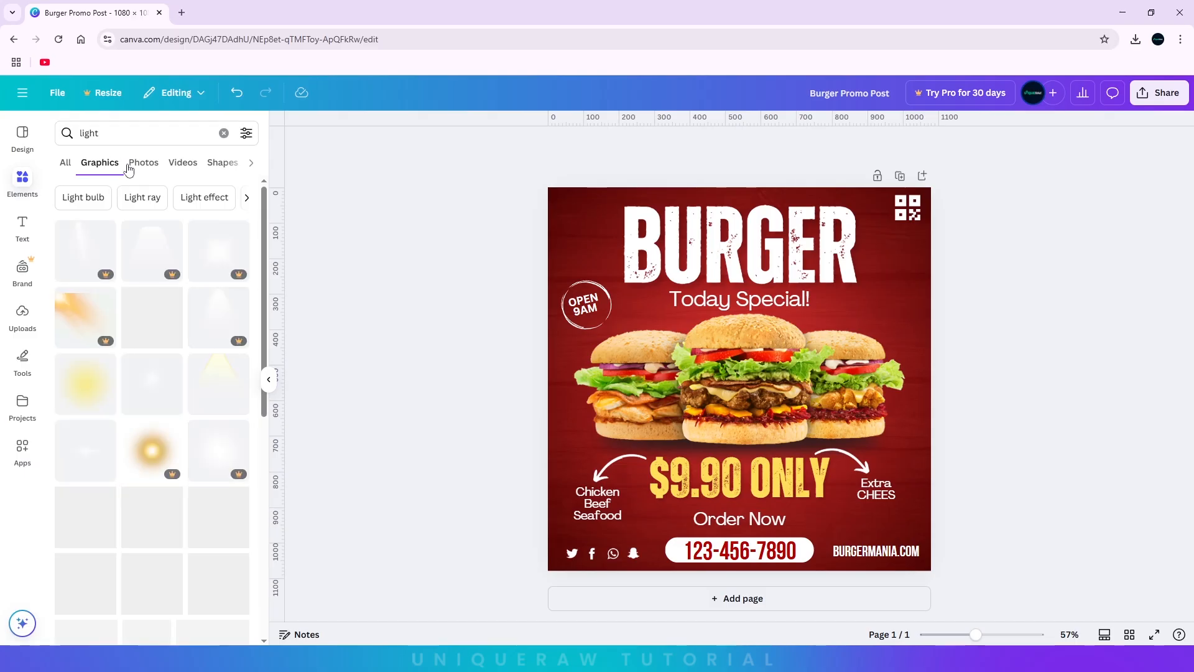
pyautogui.click(85, 384)
pyautogui.moveTo(686, 382); pyautogui.dragTo(877, 380)
# Add a white light flare graphic, shrink it, and place it at the price text's upper-right corner
pyautogui.scroll(-5, 207, 231)
pyautogui.click(172, 452)
pyautogui.moveTo(741, 378); pyautogui.dragTo(683, 438)
pyautogui.moveTo(836, 358); pyautogui.dragTo(796, 374)
pyautogui.moveTo(683, 439); pyautogui.dragTo(822, 449)
# Adjust the right yellow glow's position and move its layer beneath the burger shadow
pyautogui.click(901, 323)
pyautogui.moveTo(903, 349)
pyautogui.mouseDown()
pyautogui.moveTo(925, 326)
pyautogui.moveTo(944, 328)
pyautogui.moveTo(893, 340)
pyautogui.mouseUp()
pyautogui.rightClick(892, 340)
pyautogui.moveTo(969, 387)
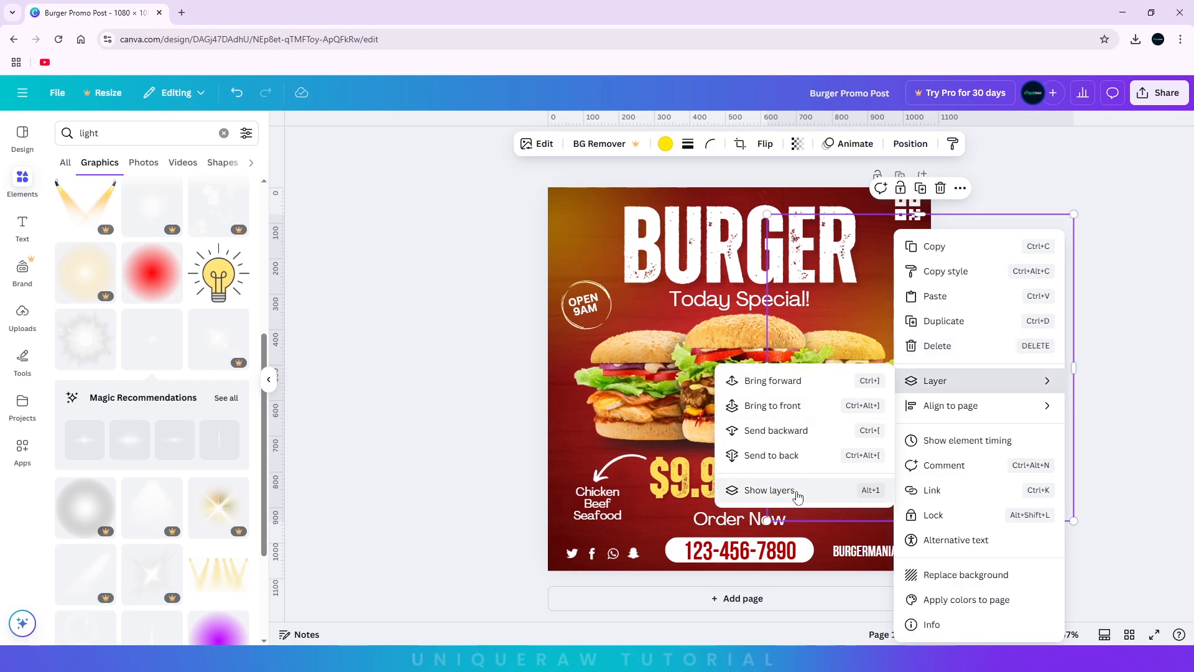
pyautogui.click(769, 490)
pyautogui.scroll(-5, 159, 319)
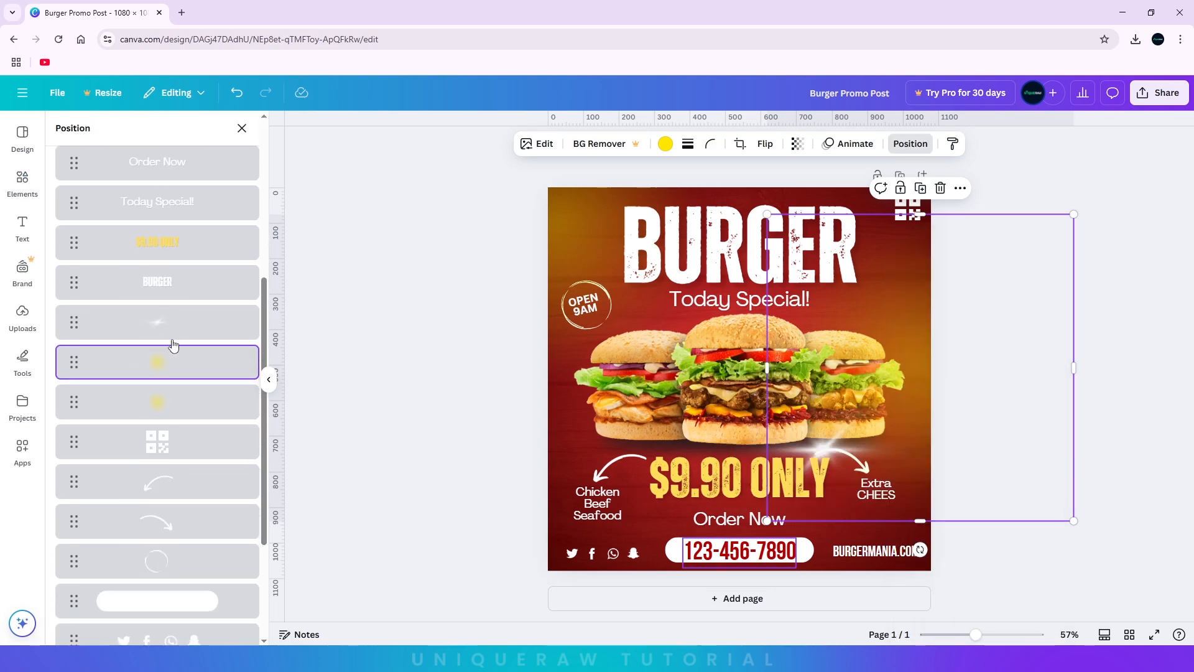
pyautogui.moveTo(206, 341); pyautogui.dragTo(248, 547)
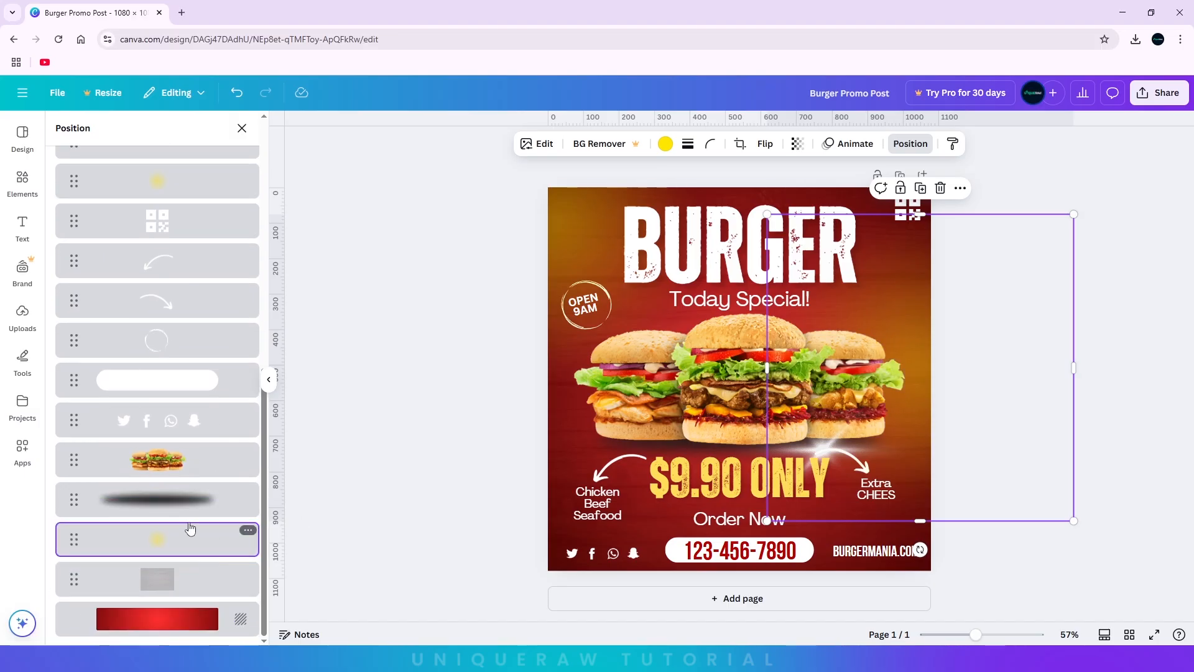
pyautogui.click(385, 443)
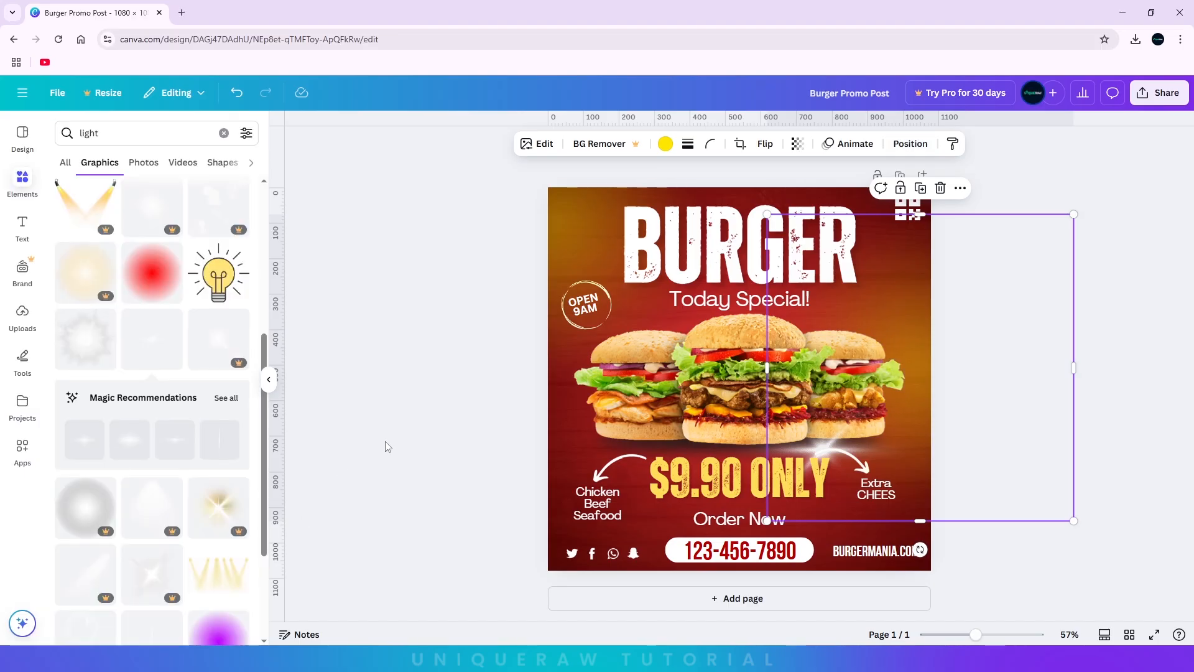
# Shrink the light flare between the center and right burgers, and place a smaller copy at the price text's upper-left corner
pyautogui.click(771, 471)
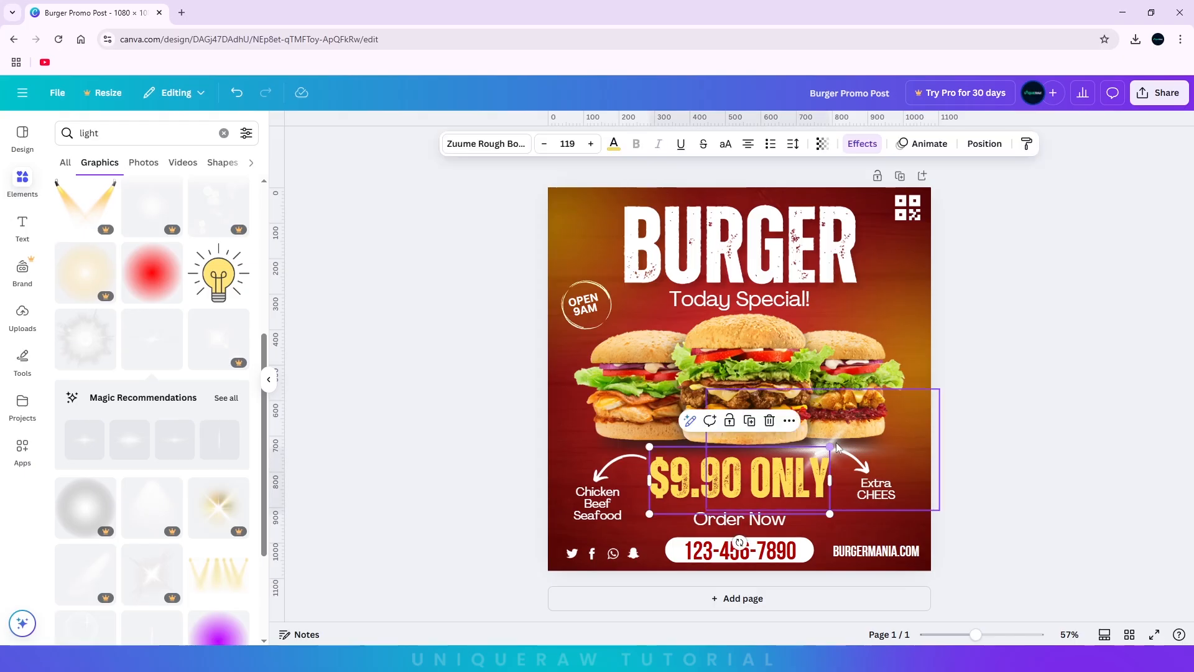
pyautogui.click(842, 440)
pyautogui.moveTo(845, 445); pyautogui.dragTo(828, 346)
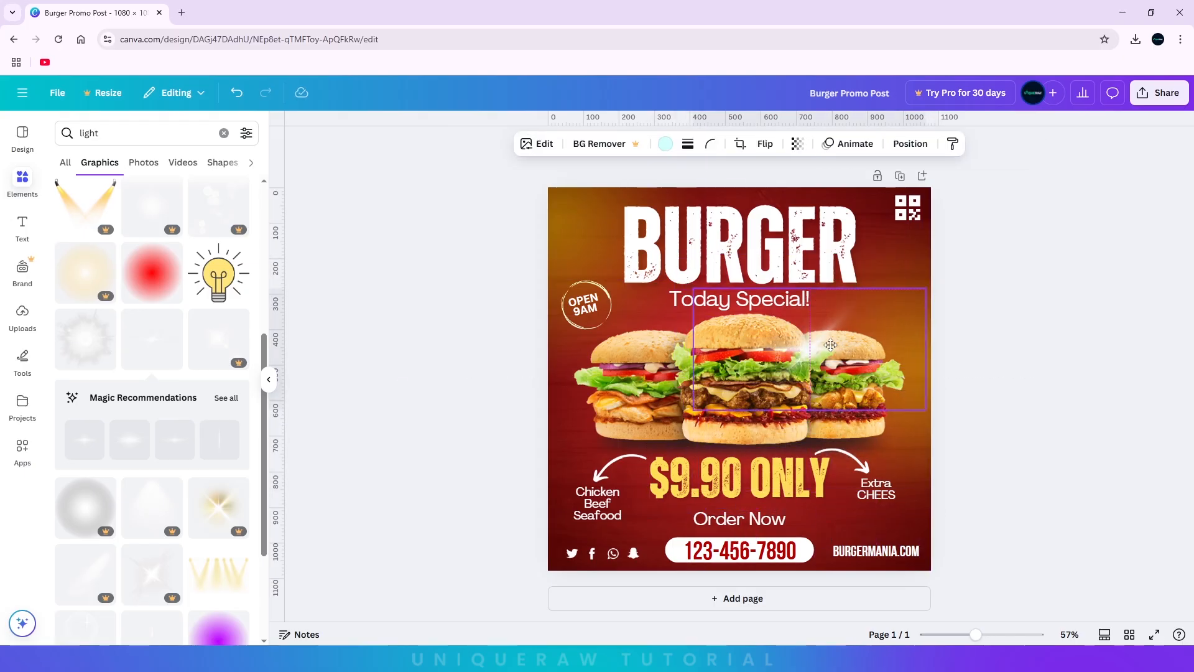
pyautogui.moveTo(918, 293); pyautogui.dragTo(902, 301)
pyautogui.moveTo(798, 356); pyautogui.dragTo(663, 460)
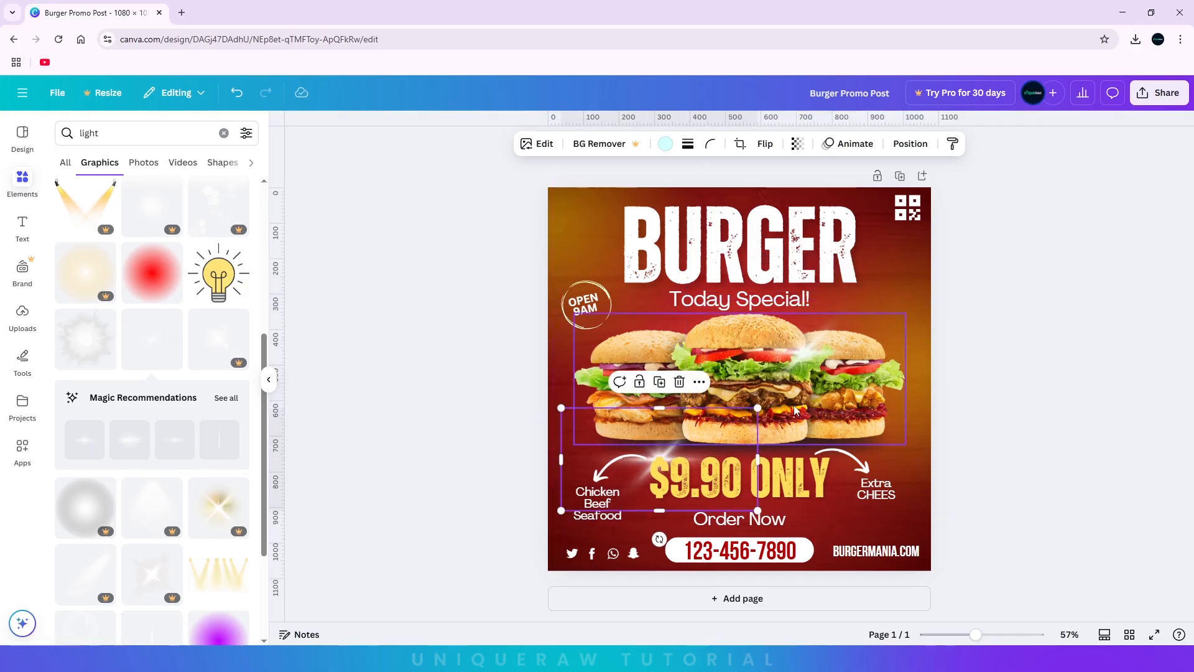
pyautogui.moveTo(758, 408); pyautogui.dragTo(720, 421)
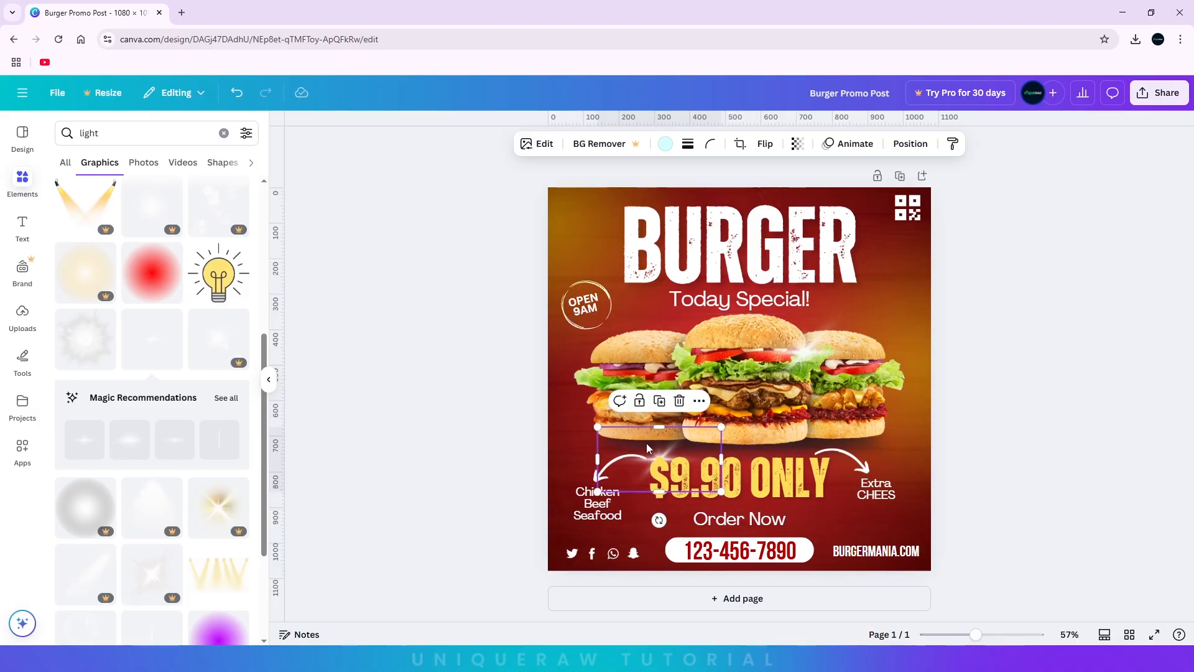
# Move the small light flare at the price's upper-left corner up the layer order, between the website text and the phone number
pyautogui.rightClick(652, 447)
pyautogui.click(405, 424)
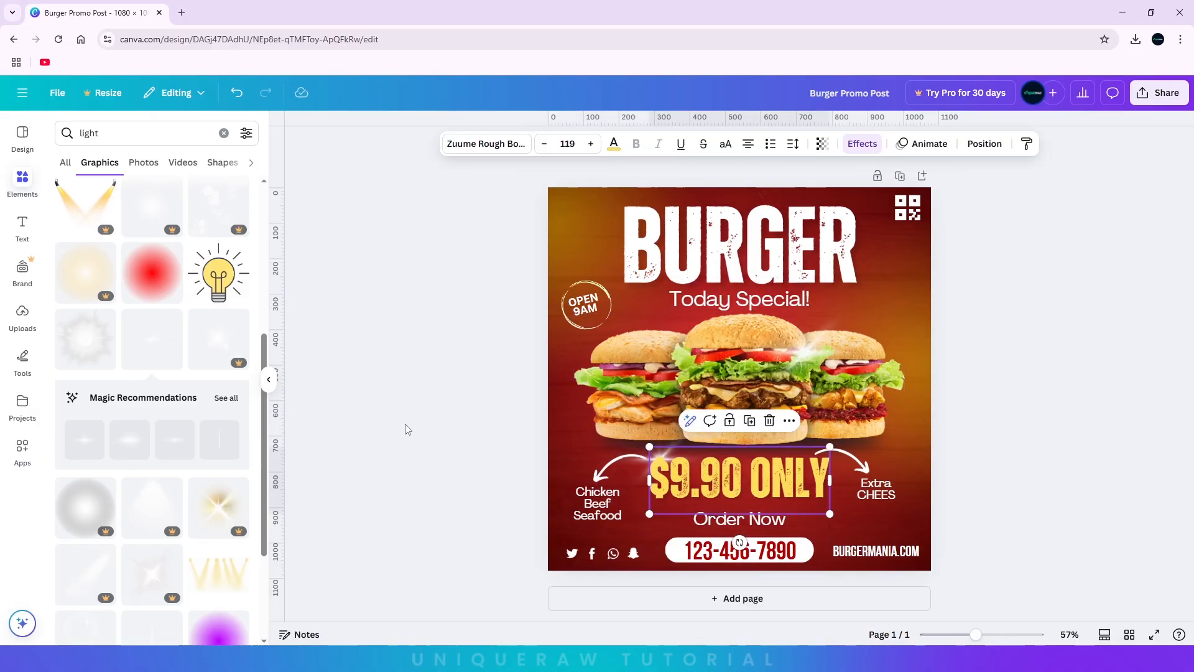
pyautogui.click(656, 434)
pyautogui.rightClick(657, 435)
pyautogui.moveTo(698, 380)
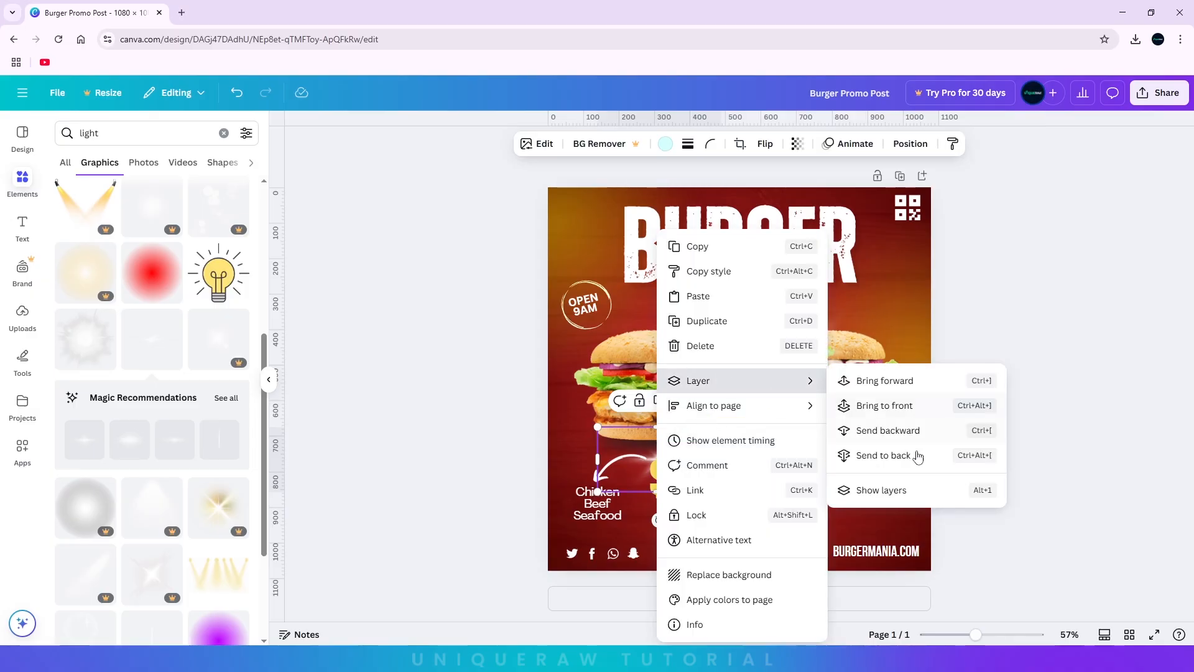
pyautogui.click(903, 490)
pyautogui.moveTo(177, 636); pyautogui.dragTo(176, 336)
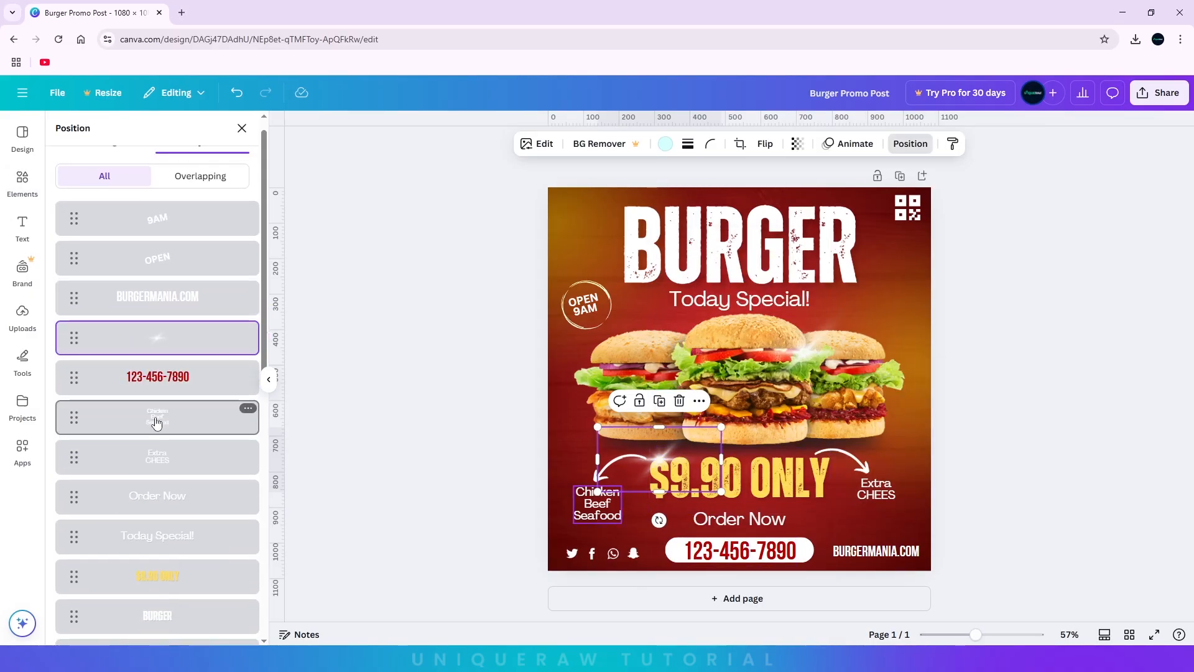
pyautogui.click(386, 433)
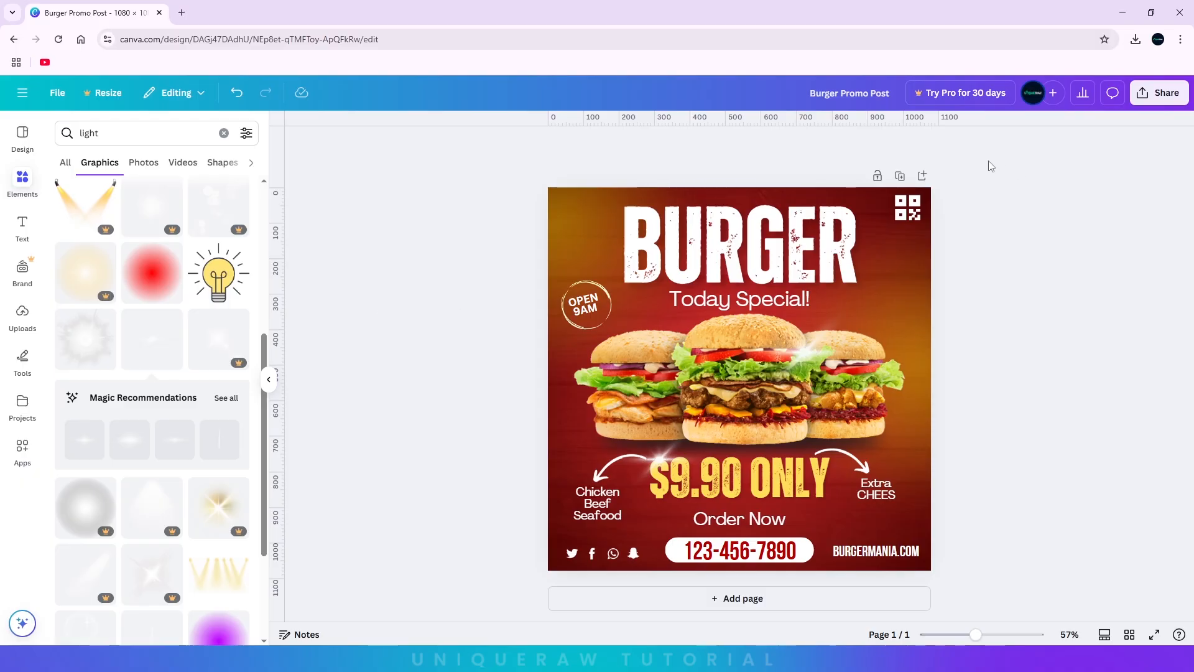
# Download the finished burger post as a JPG at size 1 and quality 80
pyautogui.click(1160, 99)
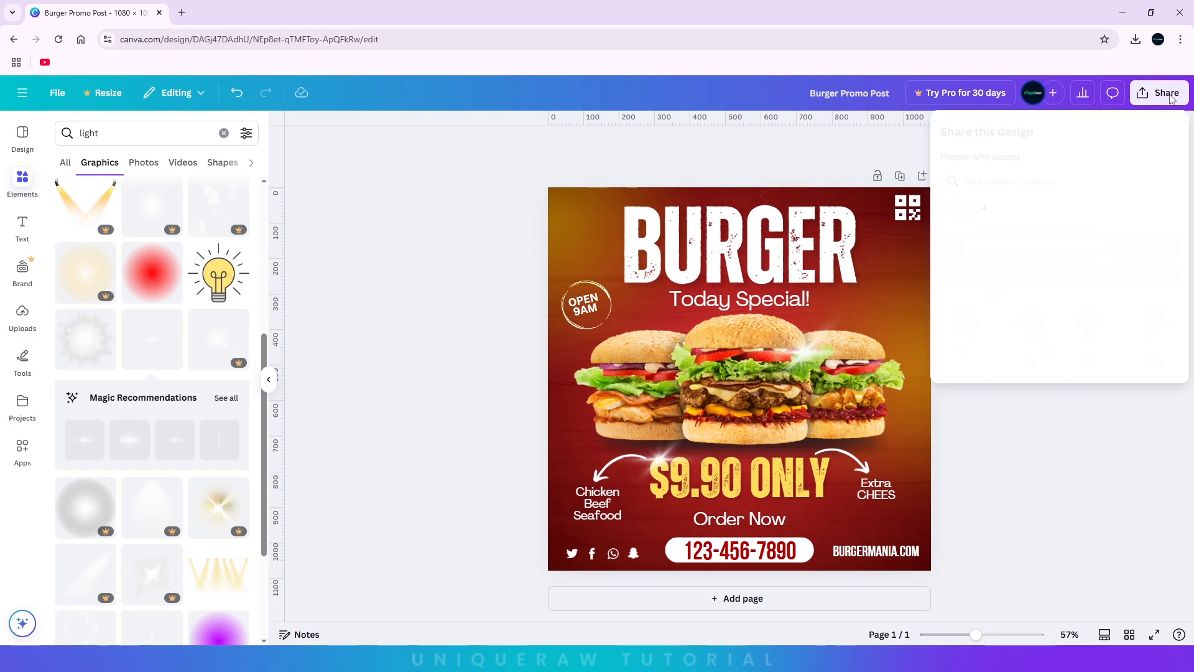
pyautogui.click(968, 352)
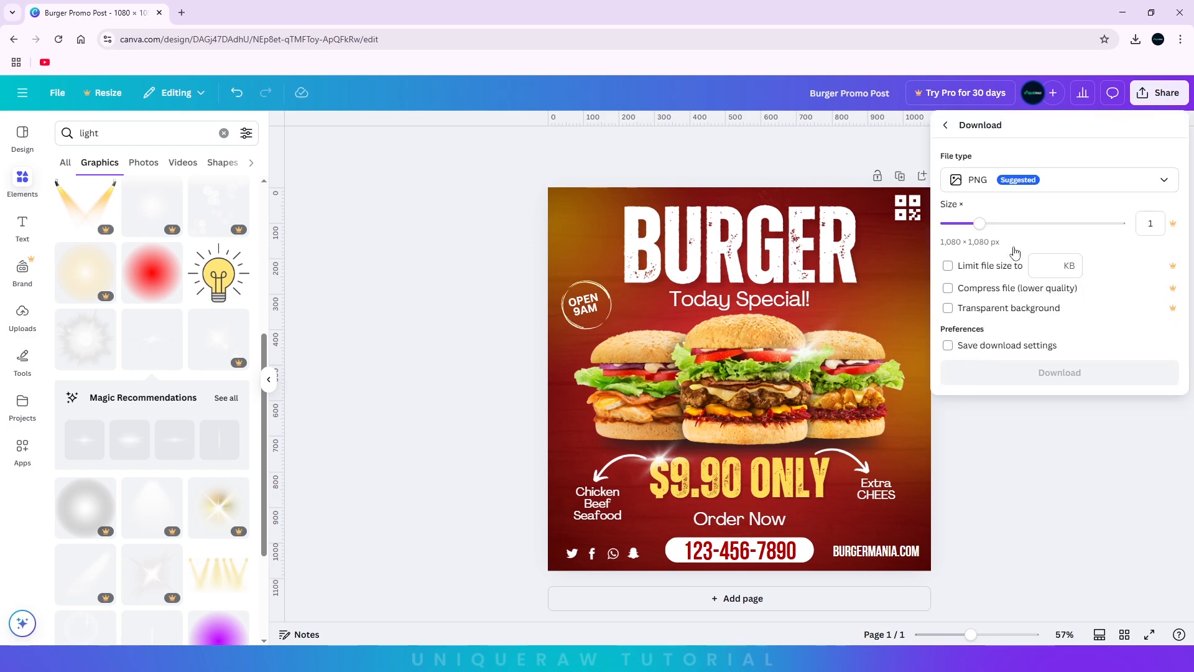
pyautogui.click(1045, 183)
pyautogui.click(1031, 216)
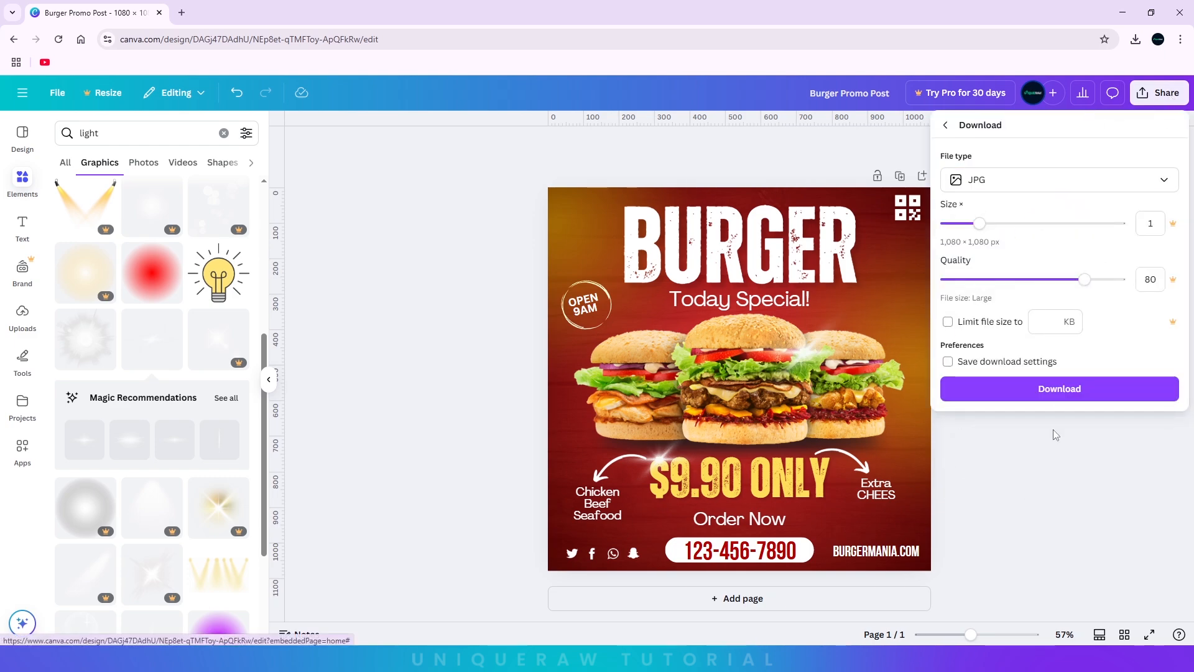
pyautogui.click(1058, 395)
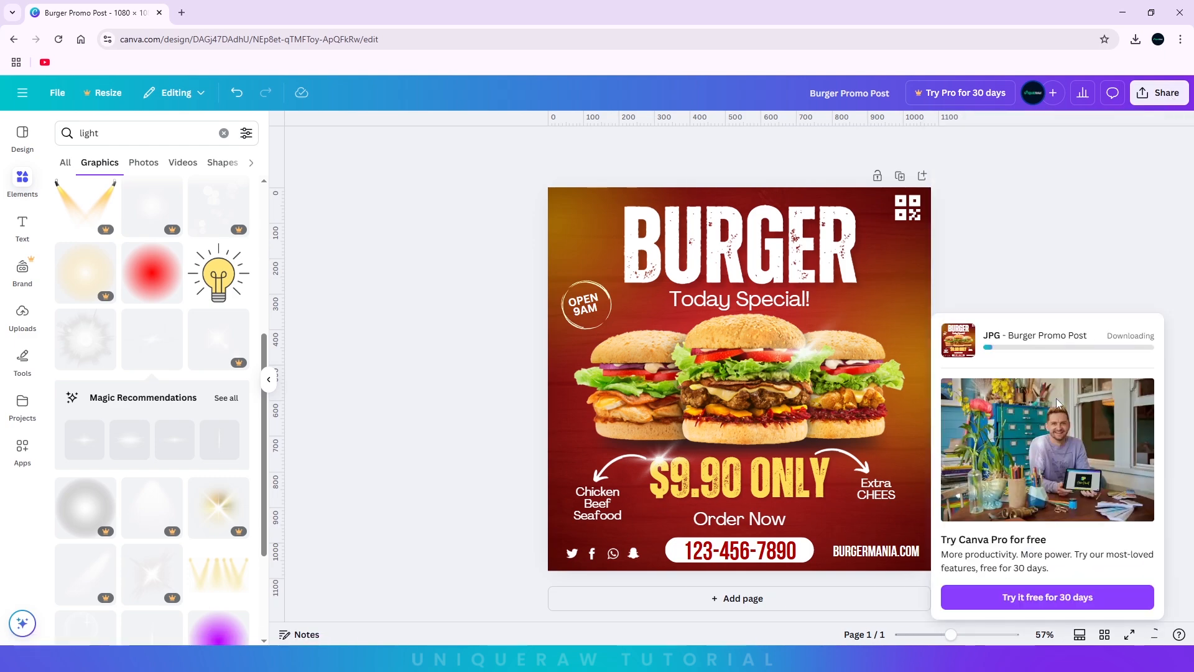